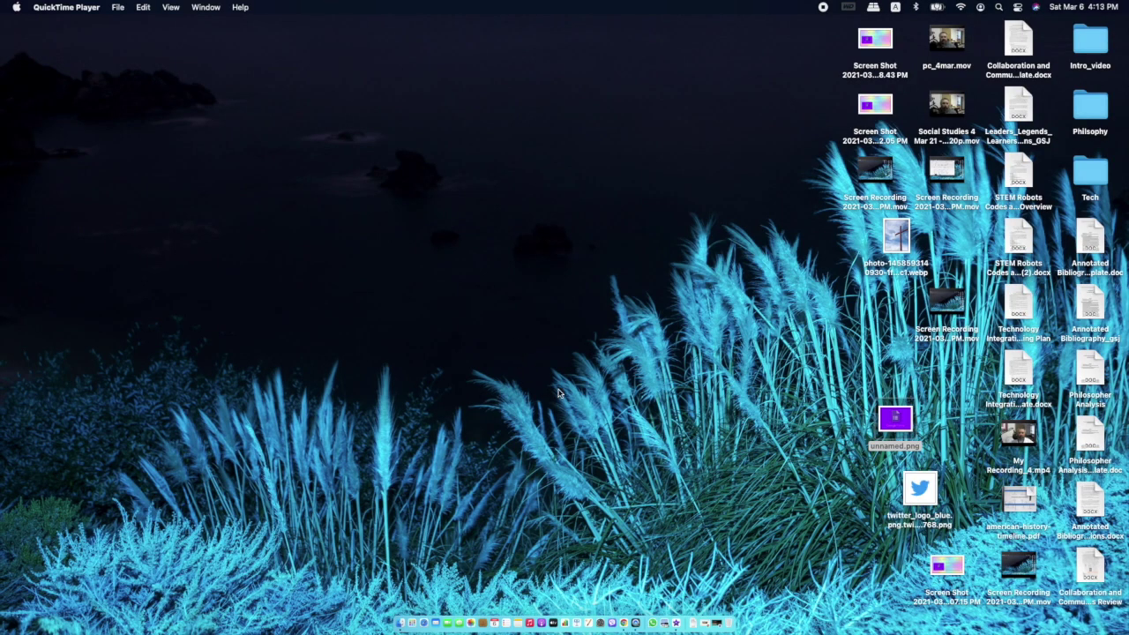
Step: Reopen the Mughal Empire Quiz #2 editor in a new Chrome tab via forms.google.com
{"action": "left_click", "coordinate": [623, 623]}
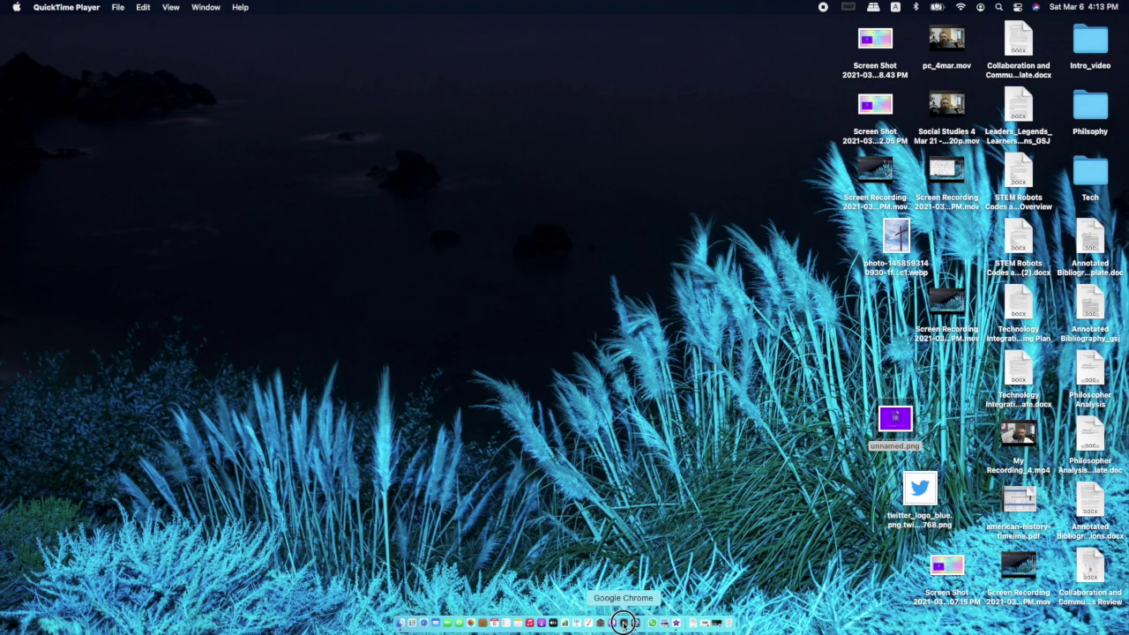
{"action": "scroll", "coordinate": [515, 494], "scroll_direction": "up", "scroll_amount": 20}
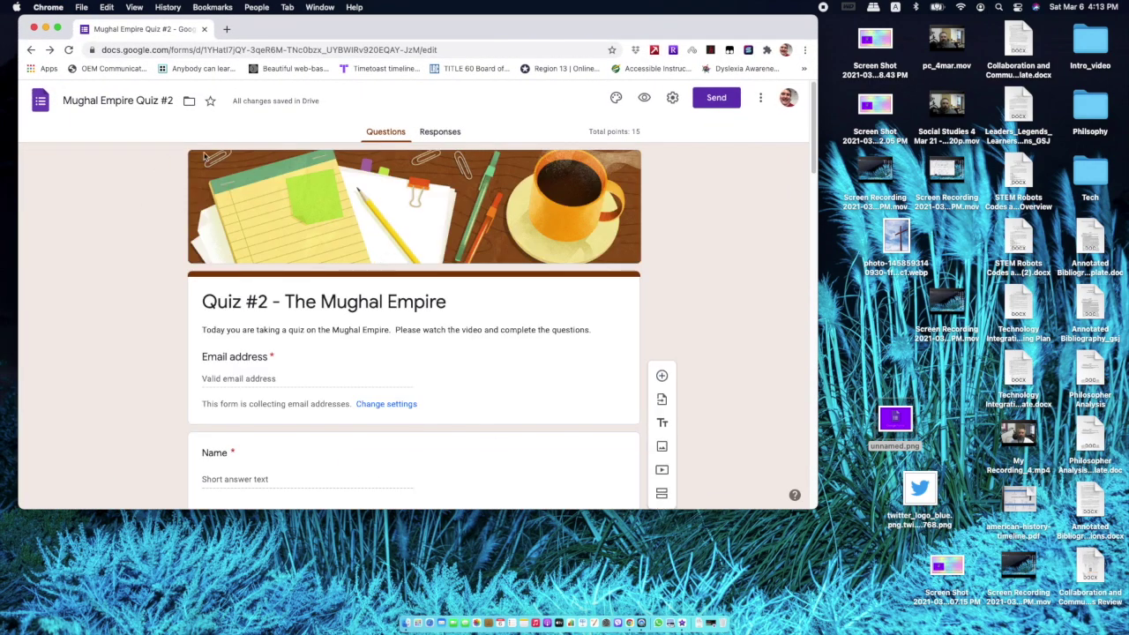
{"action": "left_click", "coordinate": [226, 30]}
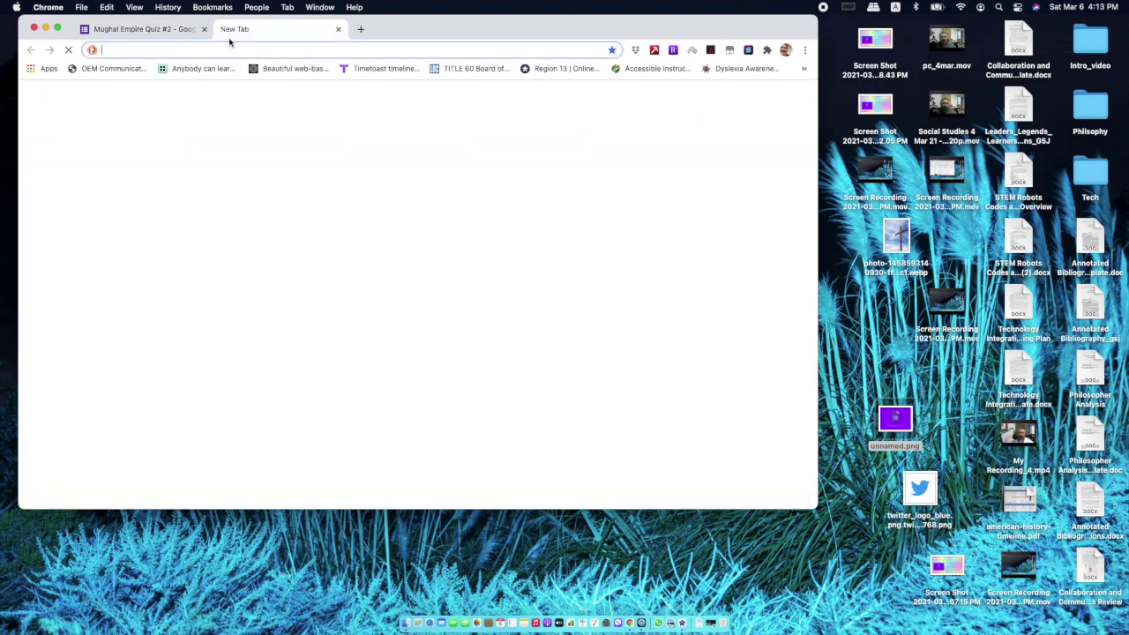
{"action": "type", "text": "forms."}
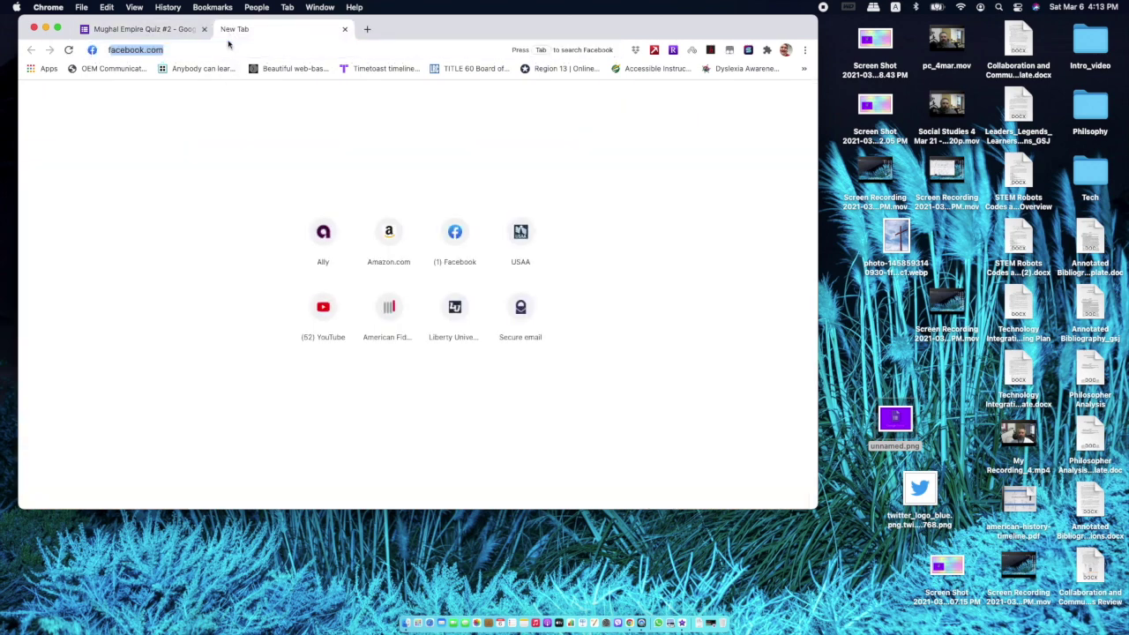
{"action": "type", "text": "google.com"}
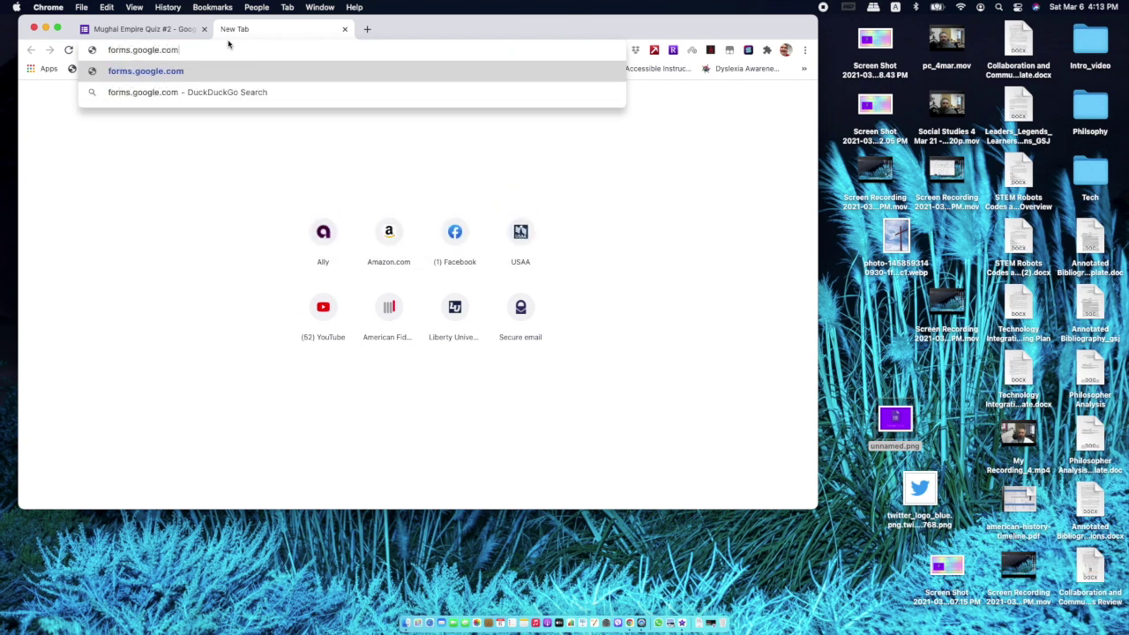
{"action": "key", "text": "Return"}
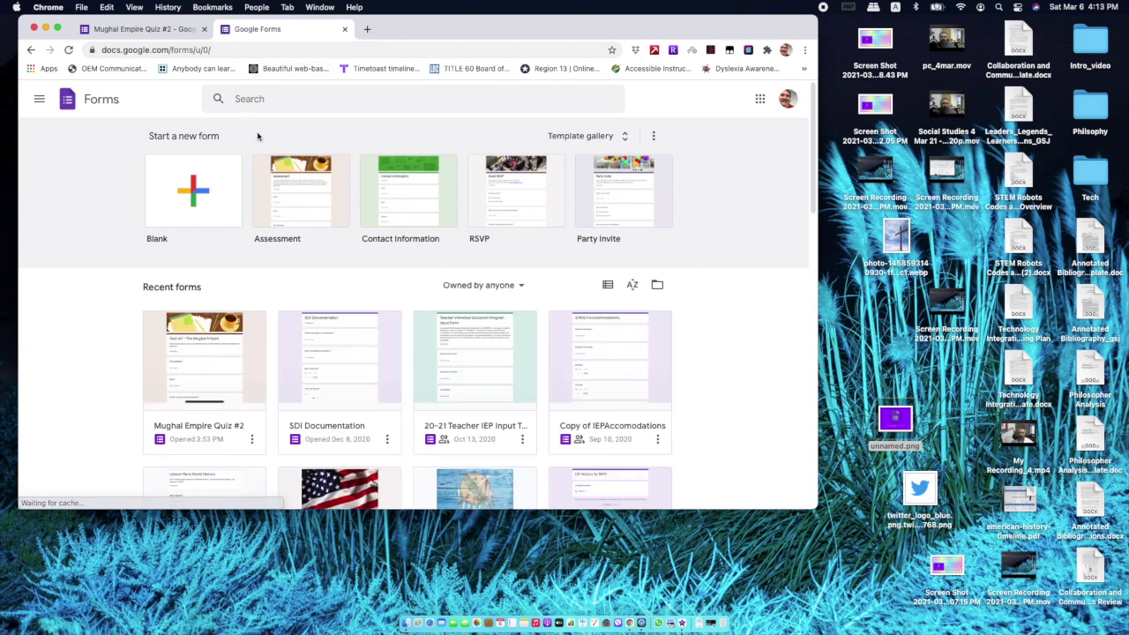
{"action": "left_click", "coordinate": [206, 363]}
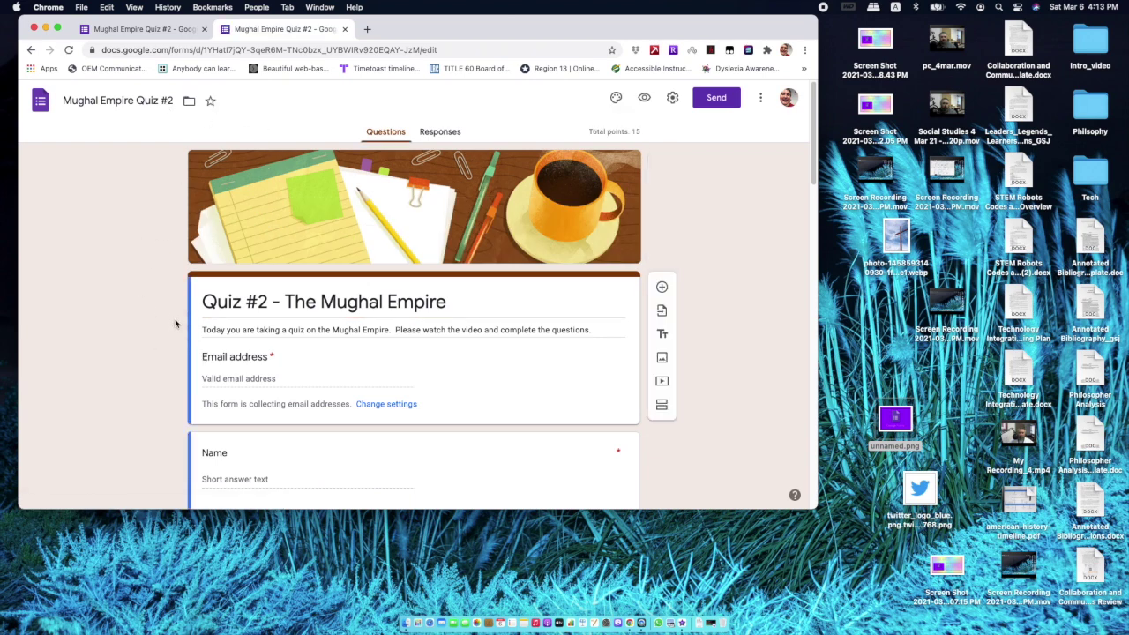
Step: Browse the Education templates in the Forms template gallery, then return to the Quiz #2 editor
{"action": "left_click", "coordinate": [369, 31]}
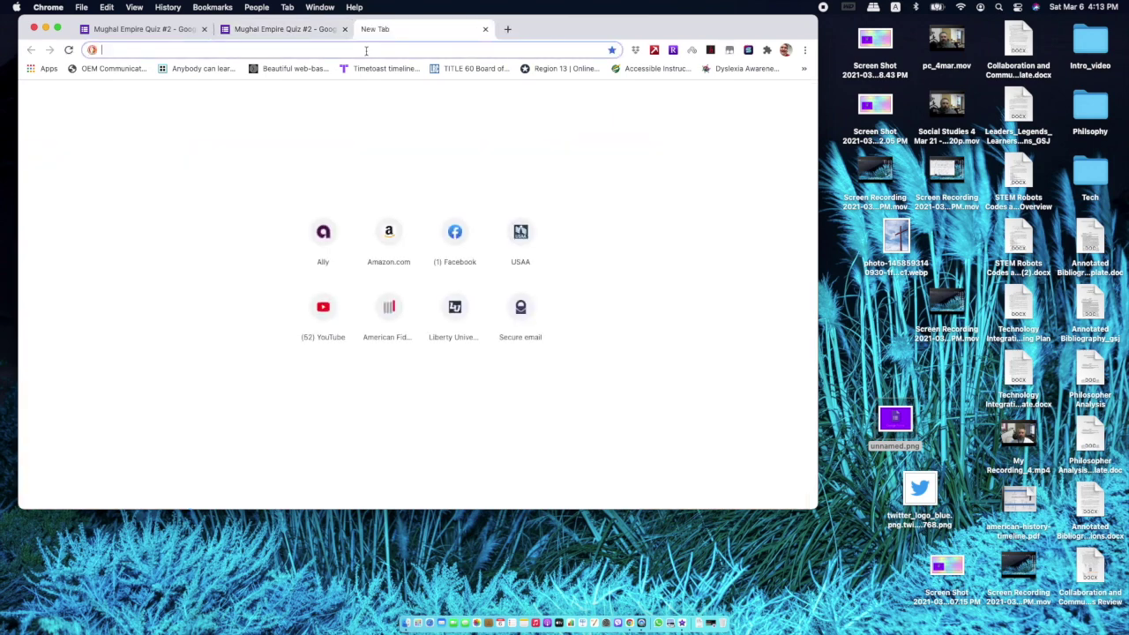
{"action": "type", "text": "forms"}
{"action": "key", "text": "Return"}
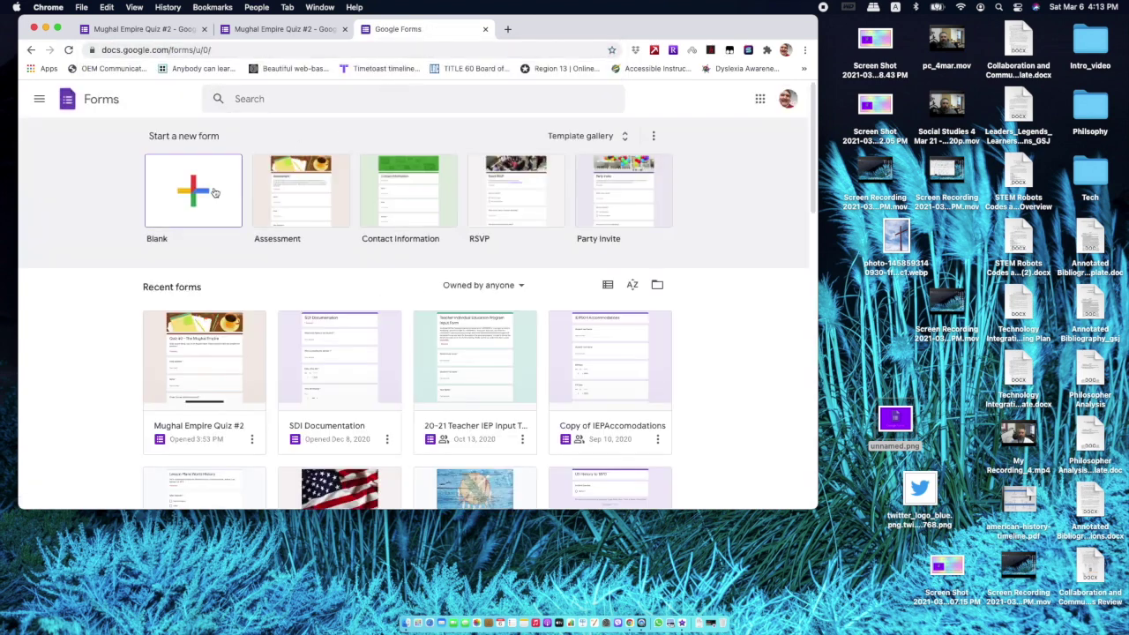
{"action": "left_click", "coordinate": [613, 138]}
{"action": "scroll", "coordinate": [423, 326], "scroll_direction": "down", "scroll_amount": 3}
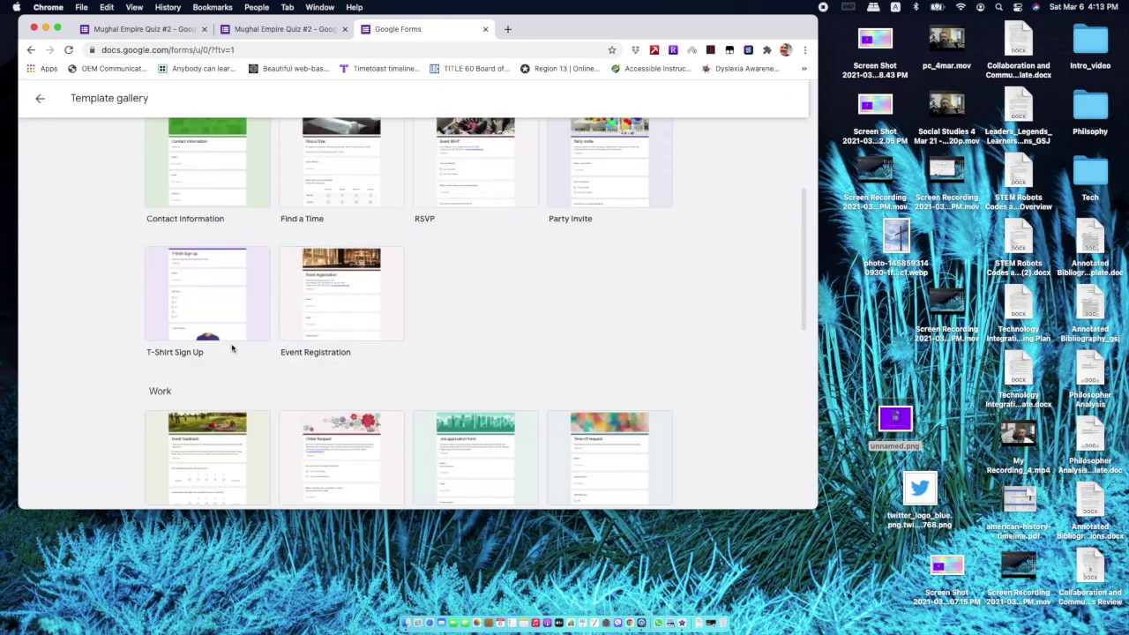
{"action": "scroll", "coordinate": [231, 349], "scroll_direction": "down", "scroll_amount": 5}
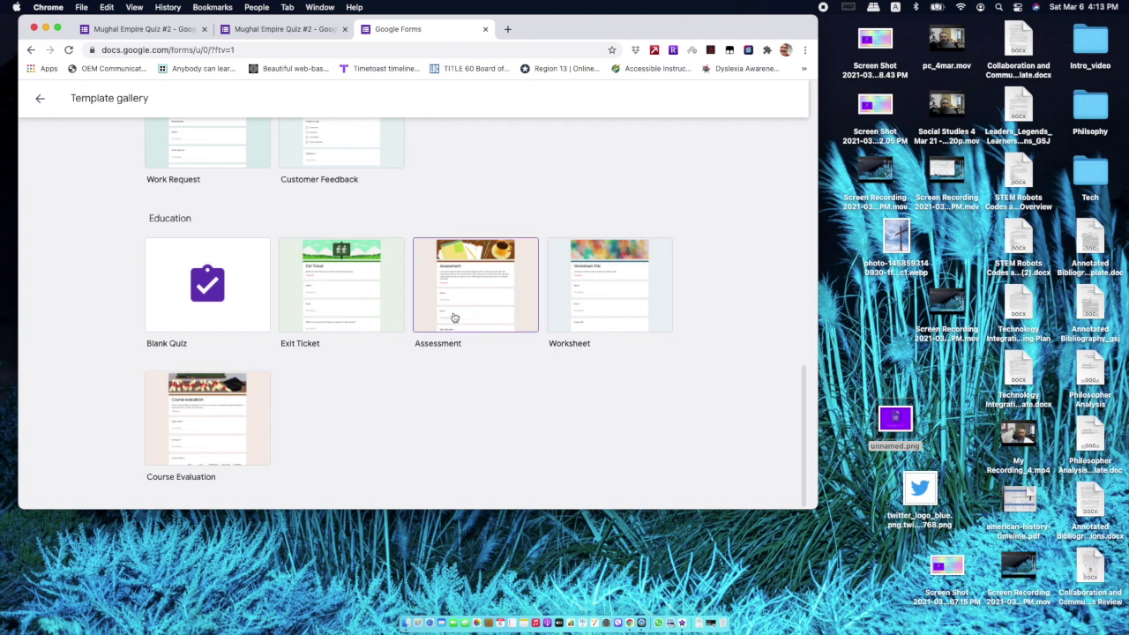
{"action": "left_click", "coordinate": [259, 29]}
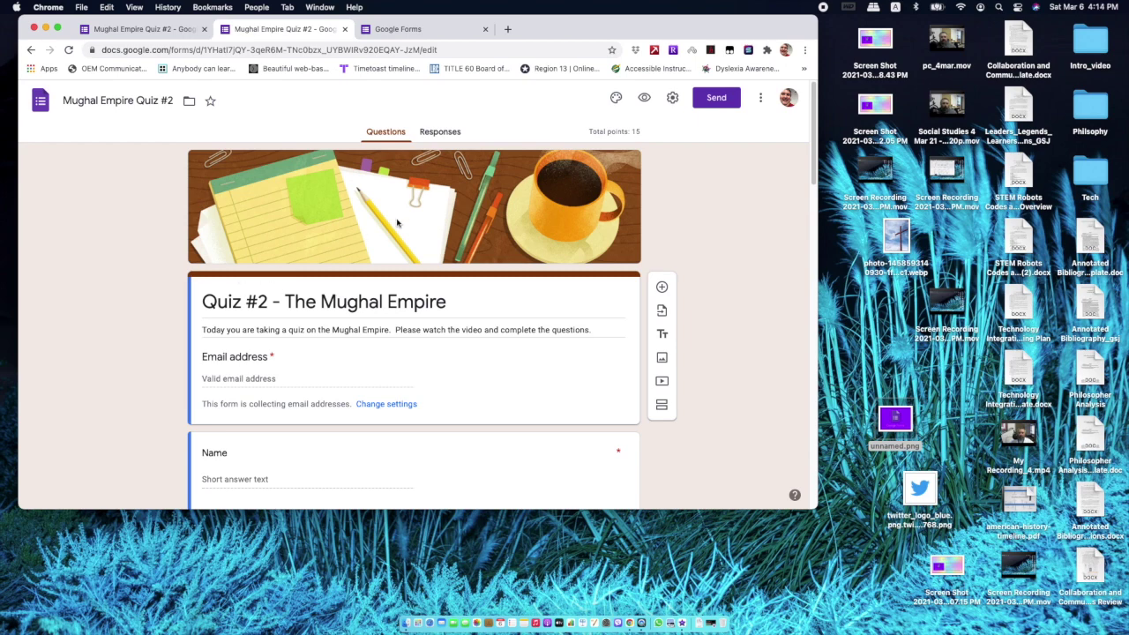
Step: Save settings for one response per person, a progress bar, and immediate grade release
{"action": "left_click", "coordinate": [672, 97]}
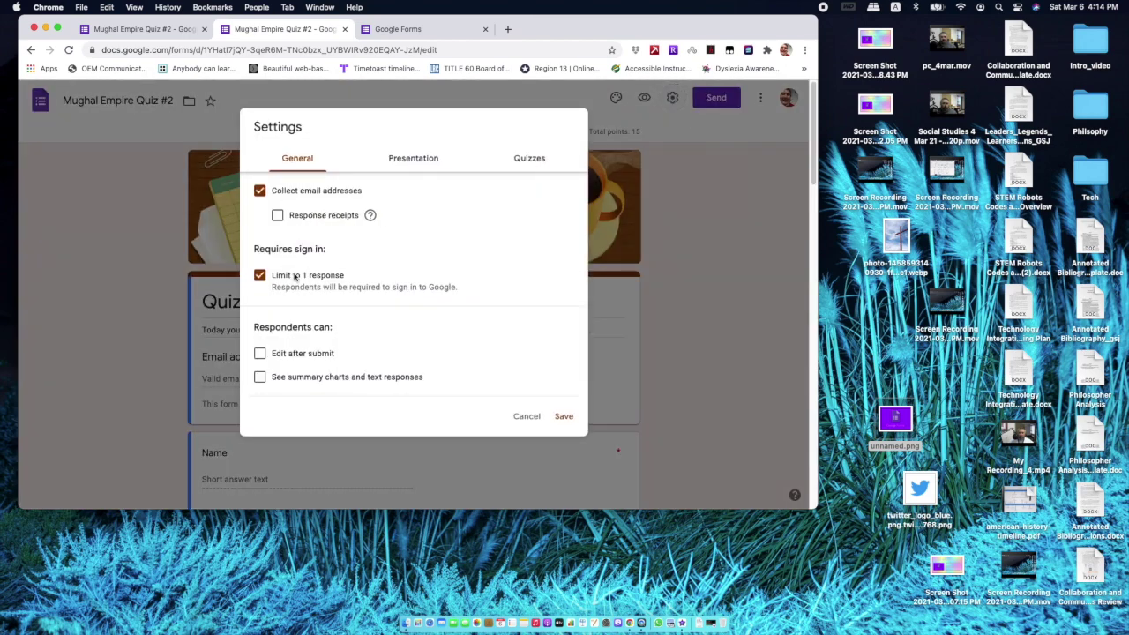
{"action": "left_click", "coordinate": [430, 164]}
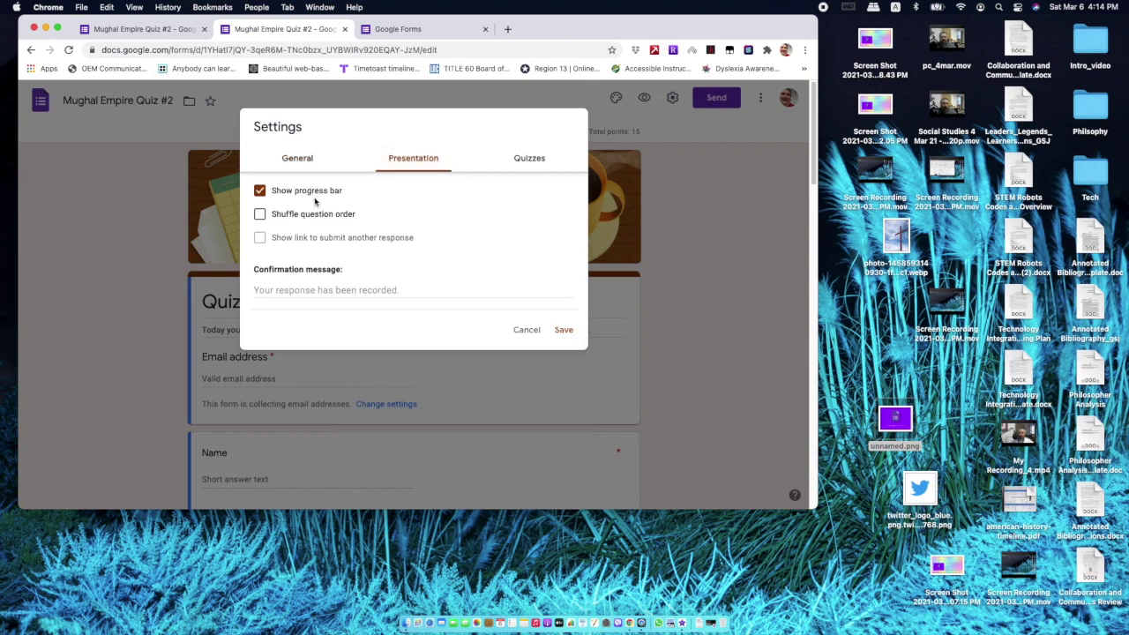
{"action": "left_click", "coordinate": [532, 164]}
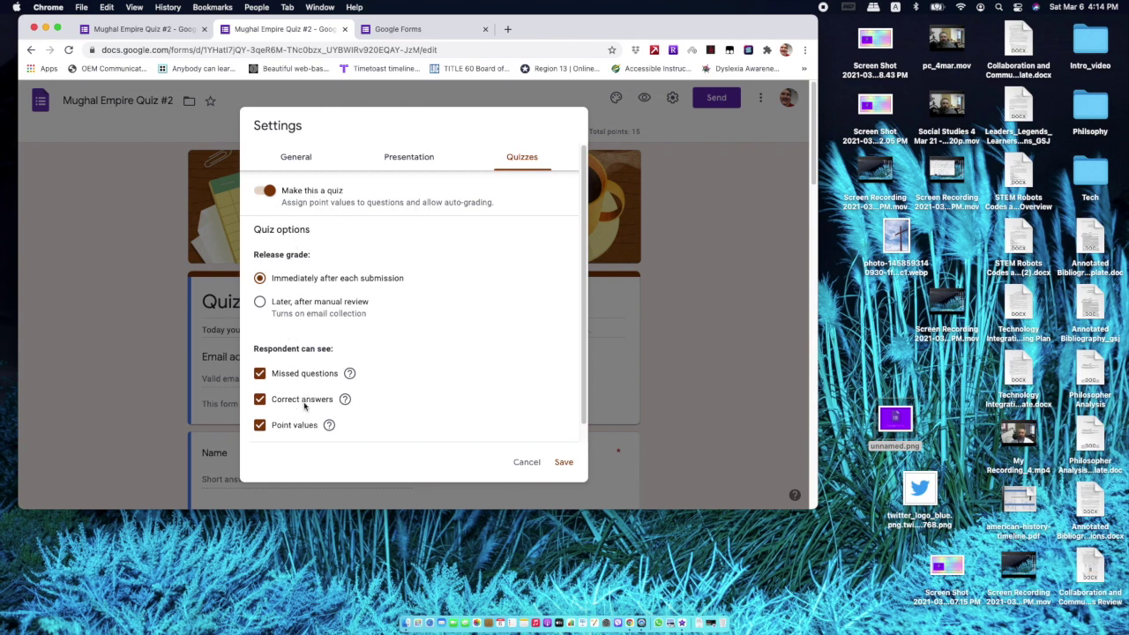
{"action": "left_click", "coordinate": [564, 463]}
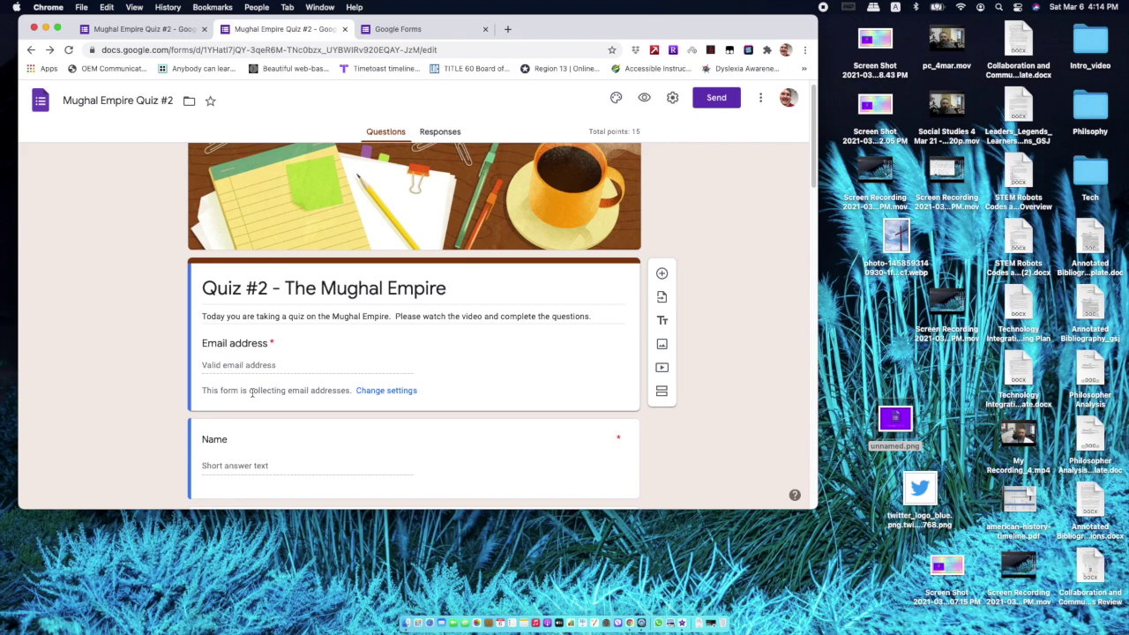
Step: Start adding a video by URL right after the Crash Course video item
{"action": "scroll", "coordinate": [252, 394], "scroll_direction": "down", "scroll_amount": 5}
{"action": "scroll", "coordinate": [302, 245], "scroll_direction": "up", "scroll_amount": 5}
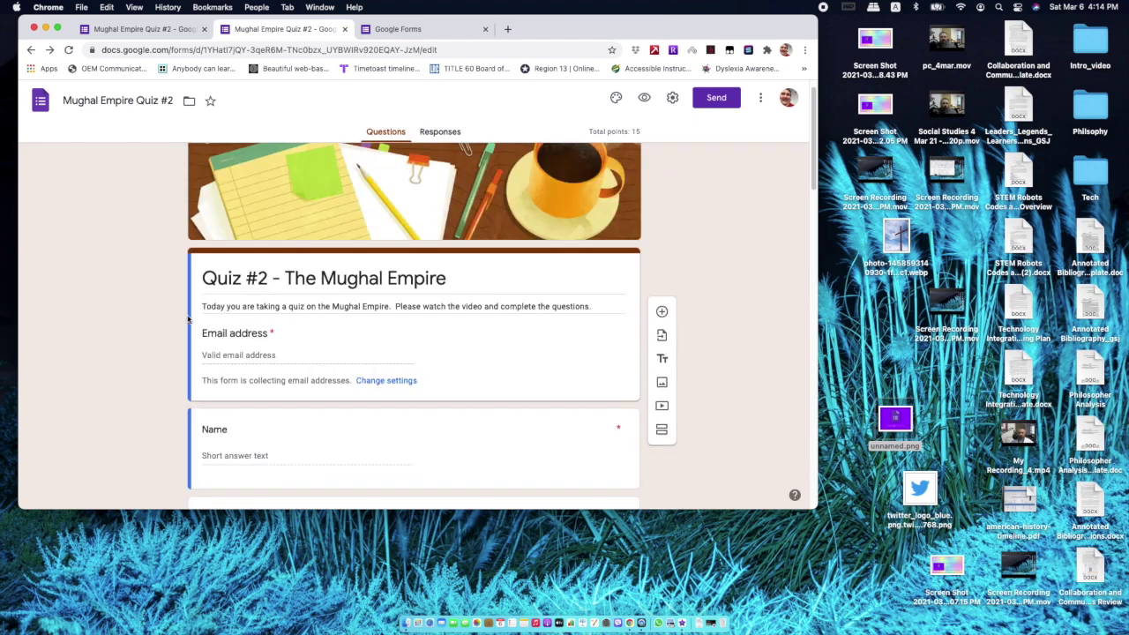
{"action": "scroll", "coordinate": [323, 333], "scroll_direction": "down", "scroll_amount": 5}
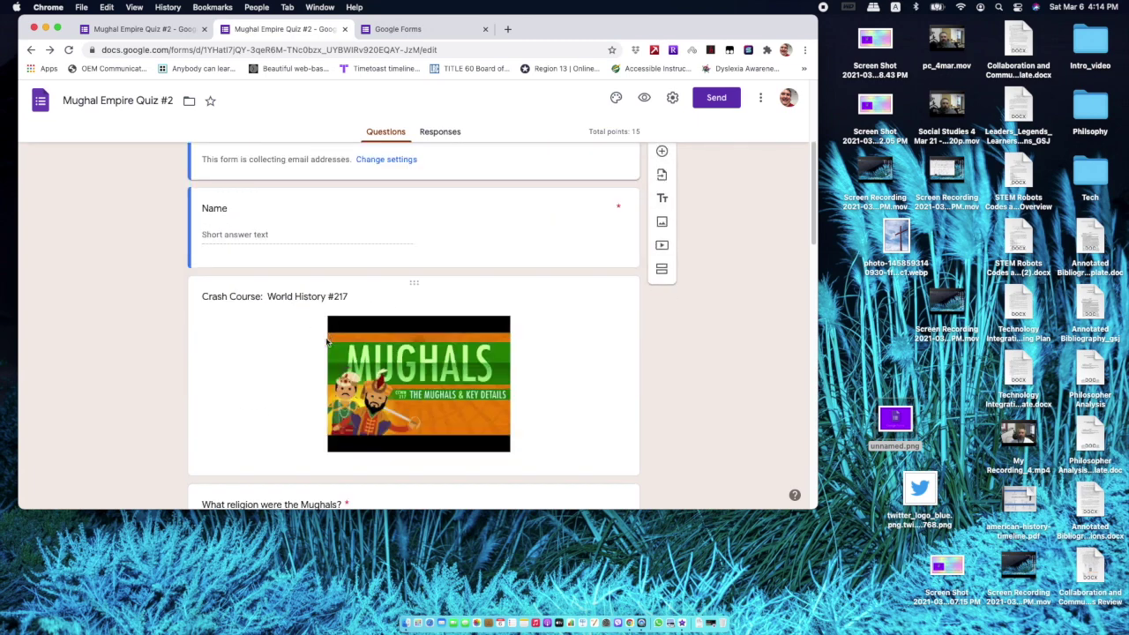
{"action": "left_click", "coordinate": [259, 361]}
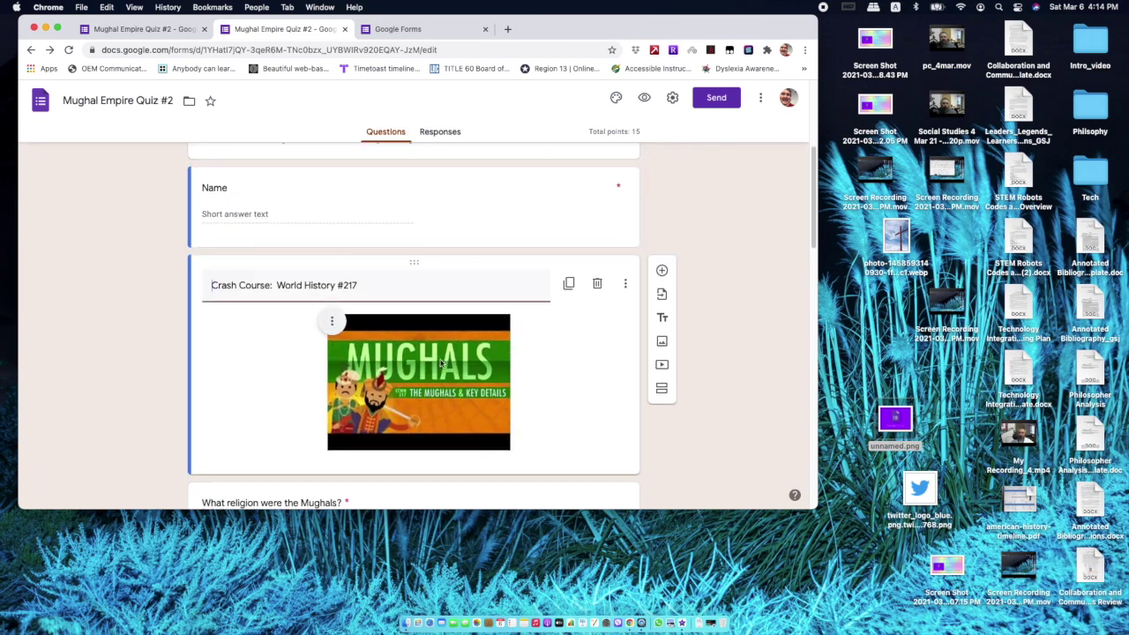
{"action": "left_click", "coordinate": [663, 365]}
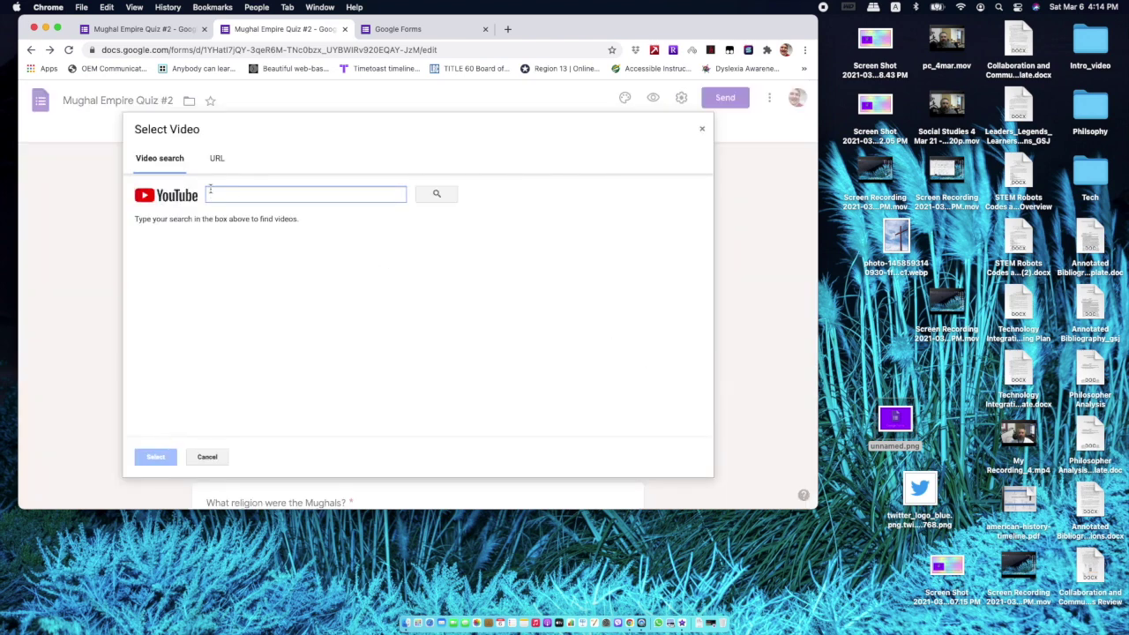
{"action": "left_click", "coordinate": [218, 158]}
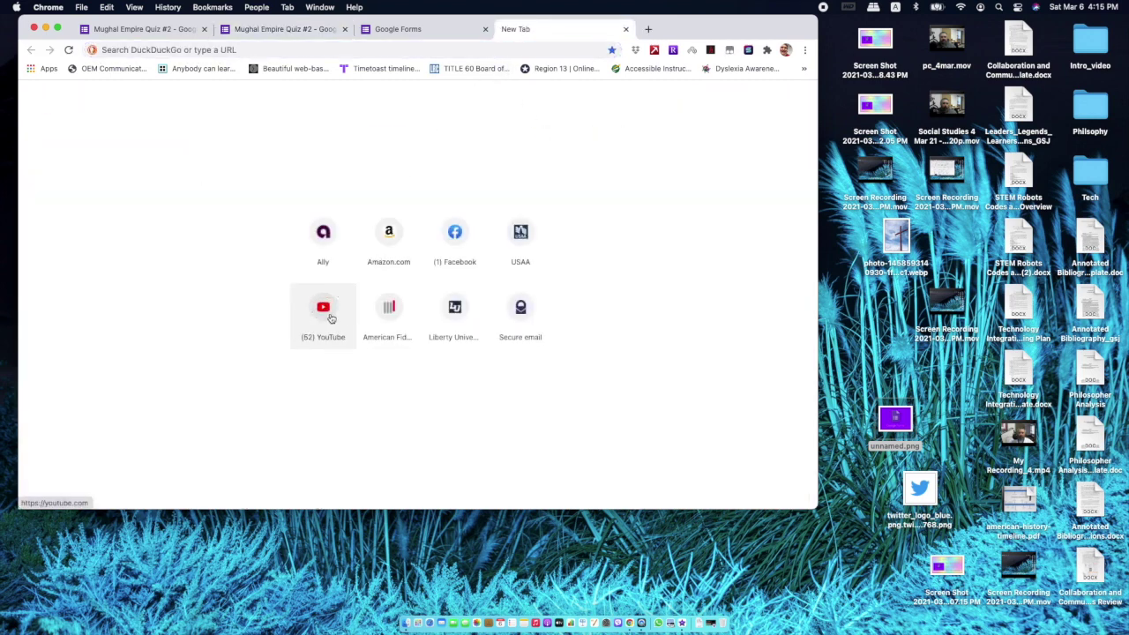
Step: Copy the share link of TED-Ed's Lost Cause debunking video on YouTube, then close that tab
{"action": "left_click", "coordinate": [334, 314]}
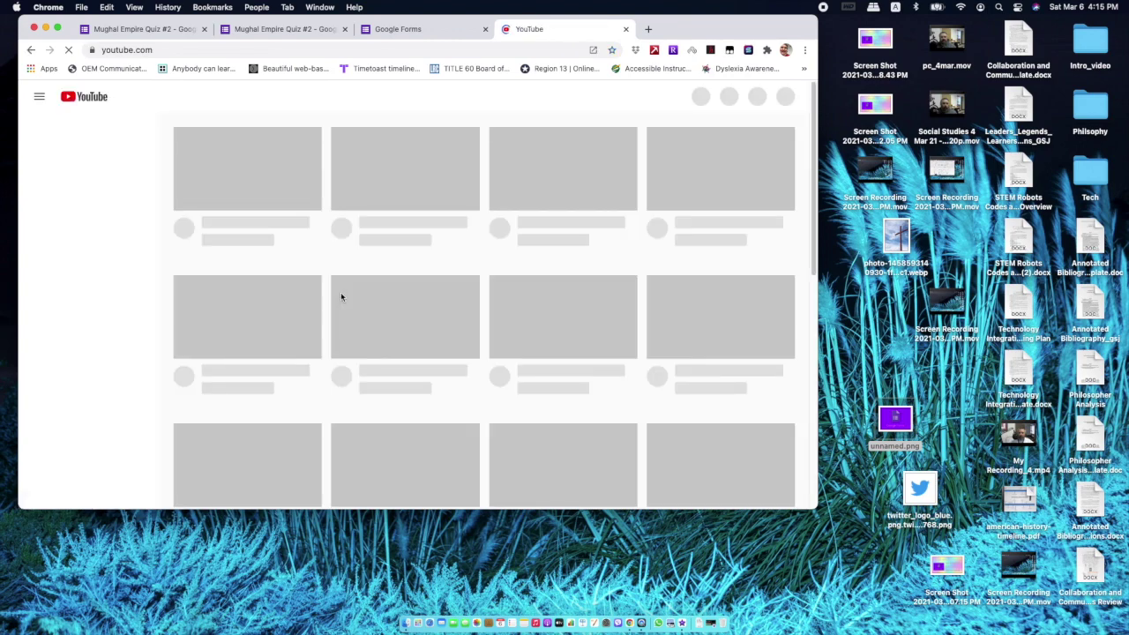
{"action": "scroll", "coordinate": [348, 282], "scroll_direction": "down", "scroll_amount": 2}
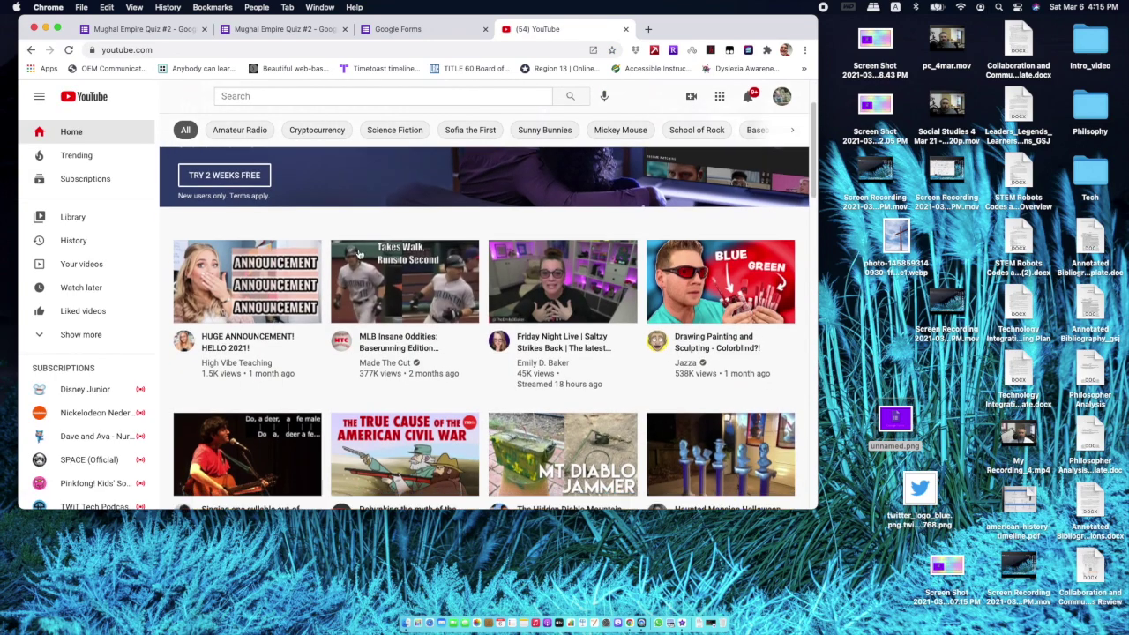
{"action": "scroll", "coordinate": [358, 254], "scroll_direction": "down", "scroll_amount": 1}
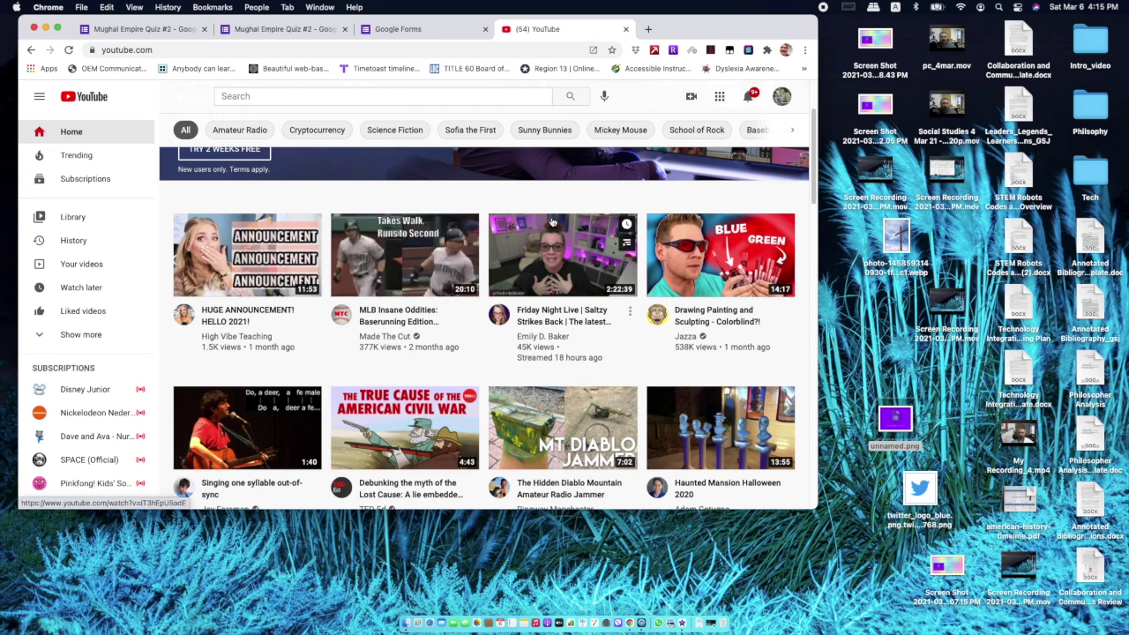
{"action": "scroll", "coordinate": [635, 234], "scroll_direction": "down", "scroll_amount": 1}
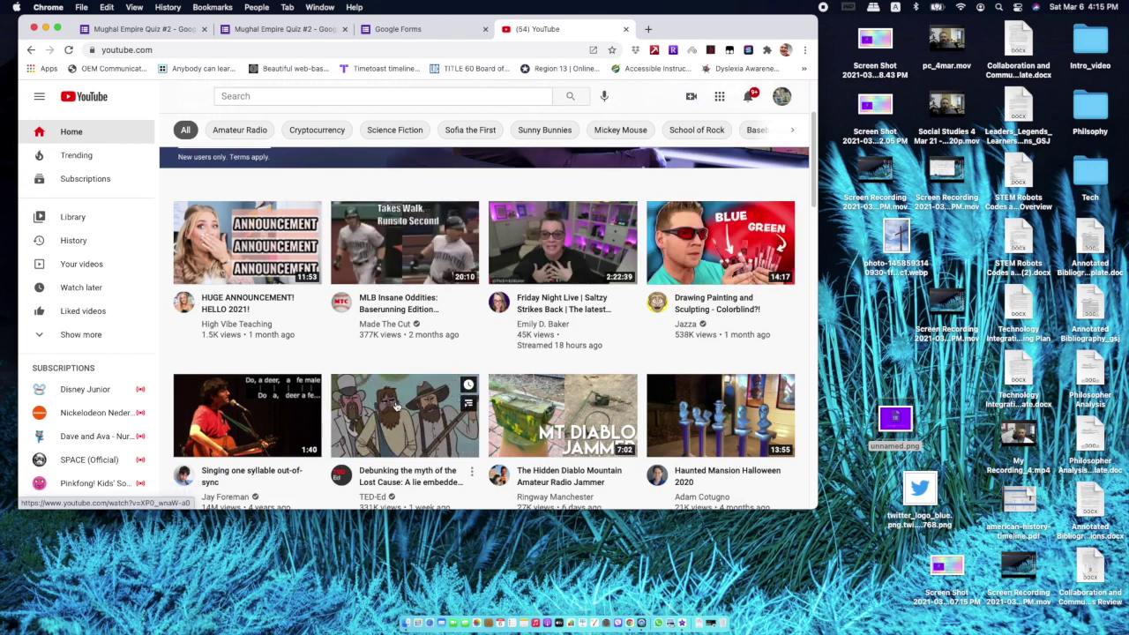
{"action": "scroll", "coordinate": [396, 406], "scroll_direction": "down", "scroll_amount": 1}
{"action": "left_click", "coordinate": [396, 399]}
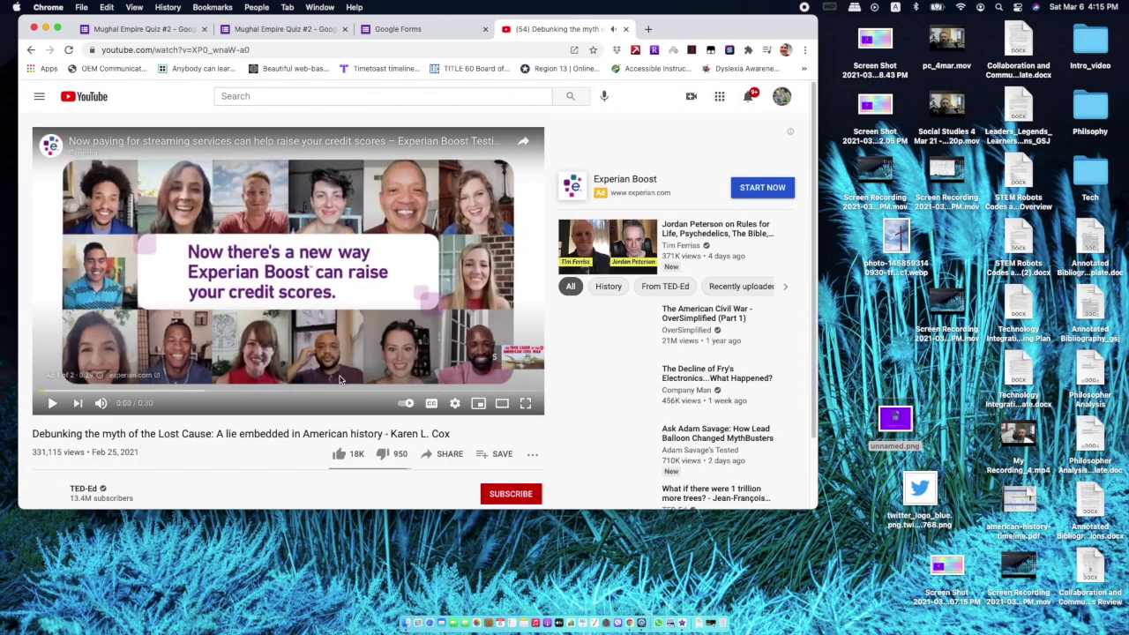
{"action": "left_click", "coordinate": [441, 453]}
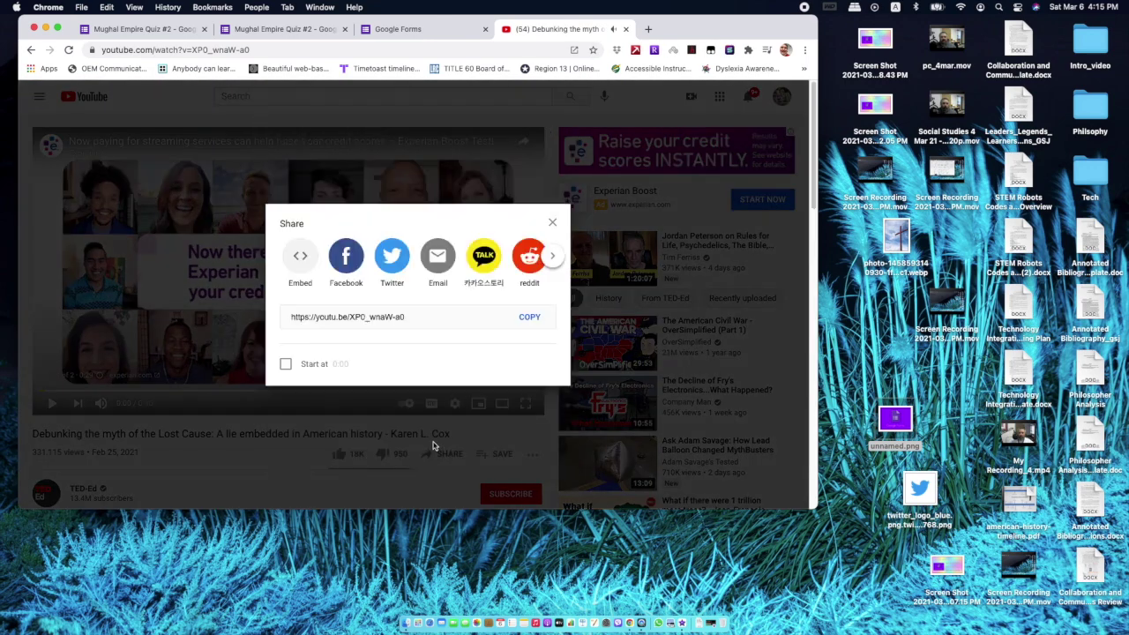
{"action": "left_click", "coordinate": [530, 318]}
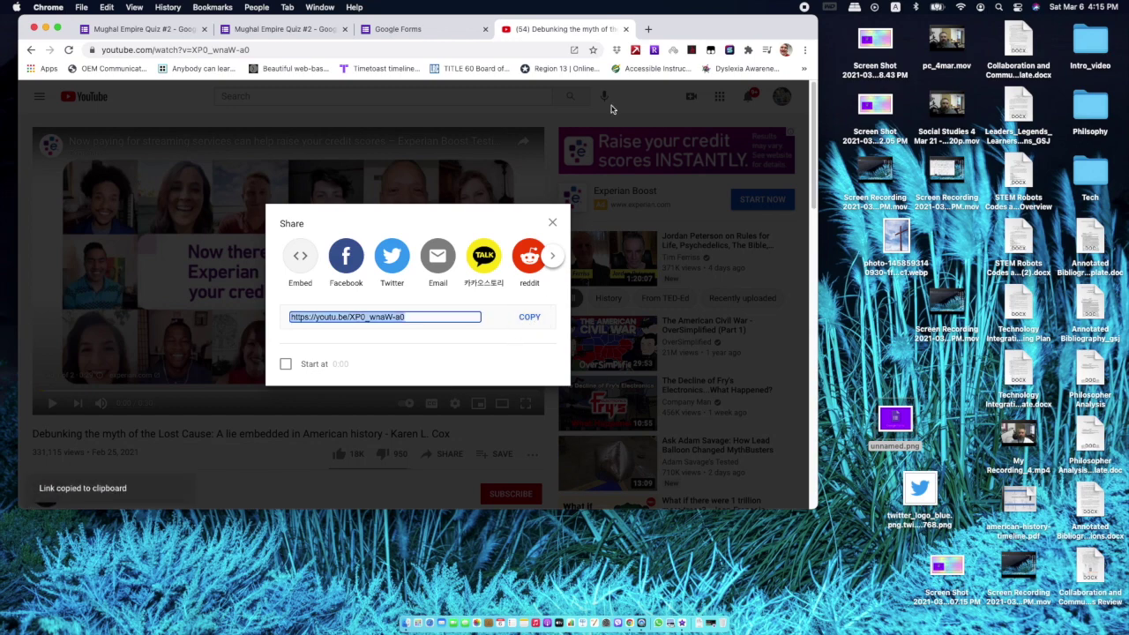
{"action": "left_click", "coordinate": [626, 29]}
{"action": "left_click", "coordinate": [401, 31]}
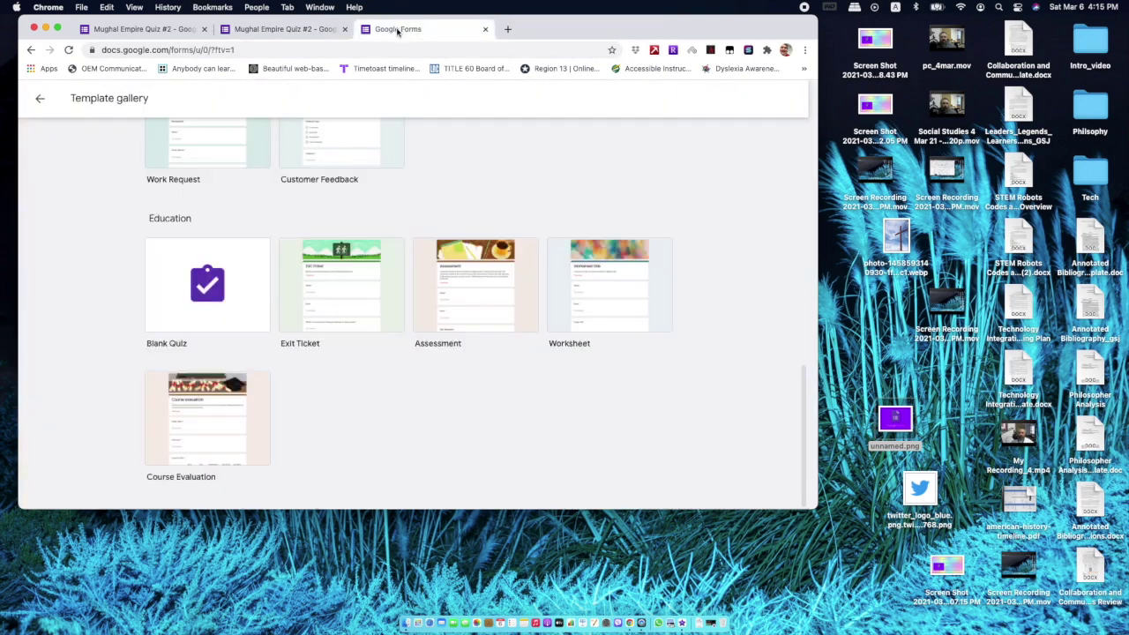
{"action": "left_click", "coordinate": [298, 32]}
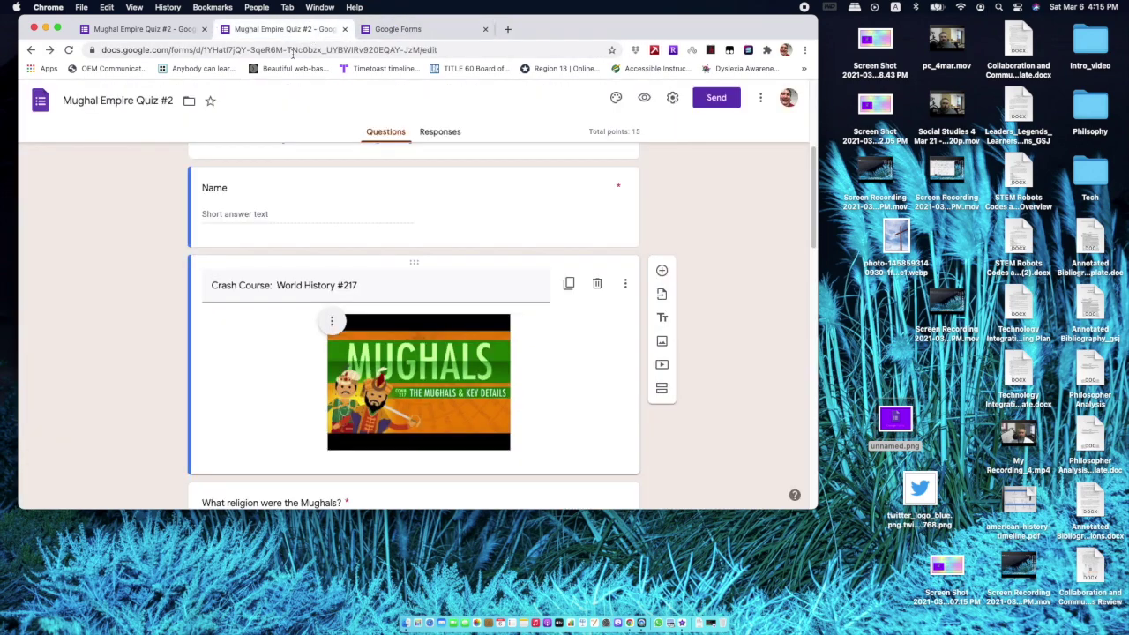
{"action": "left_click", "coordinate": [661, 364]}
{"action": "left_click", "coordinate": [246, 188]}
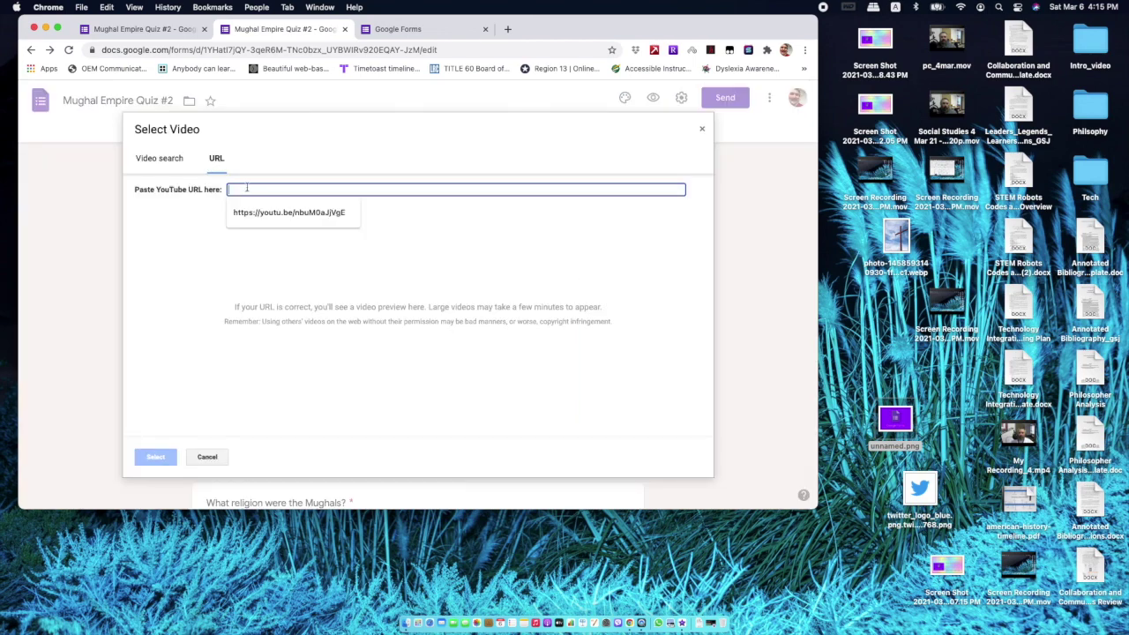
{"action": "right_click", "coordinate": [248, 188]}
{"action": "left_click", "coordinate": [266, 271]}
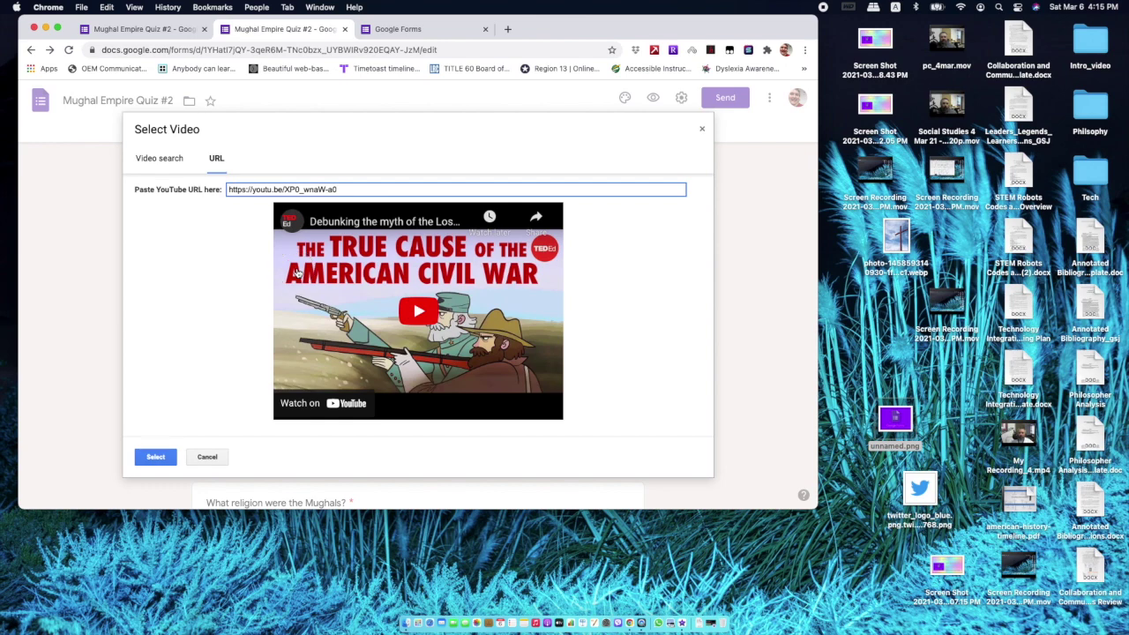
{"action": "left_click", "coordinate": [155, 456]}
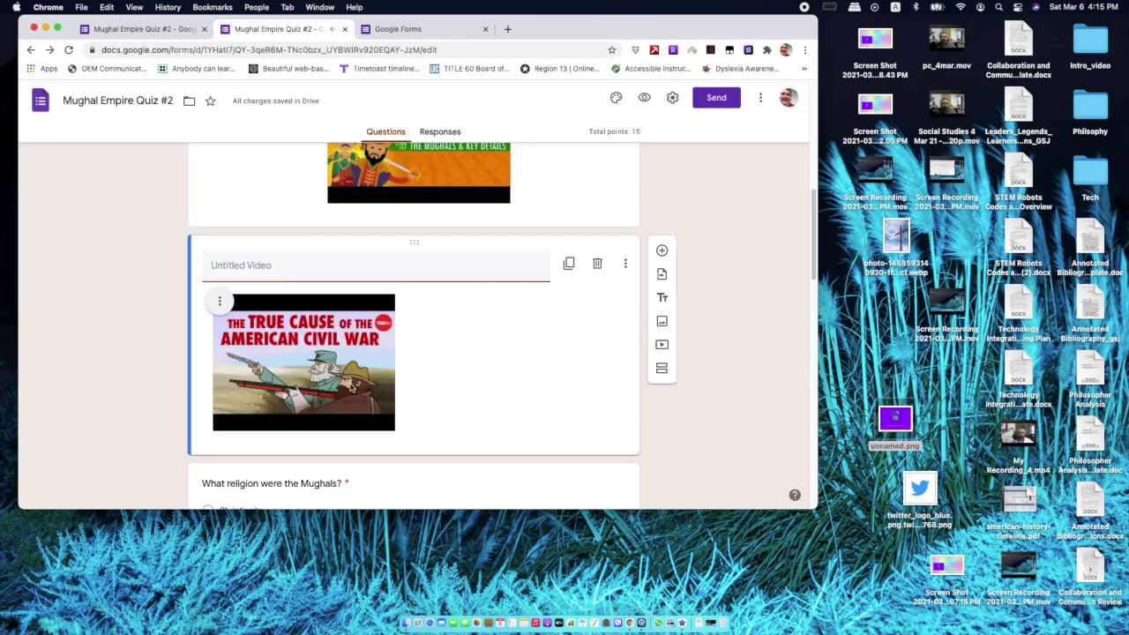
{"action": "left_click", "coordinate": [219, 302]}
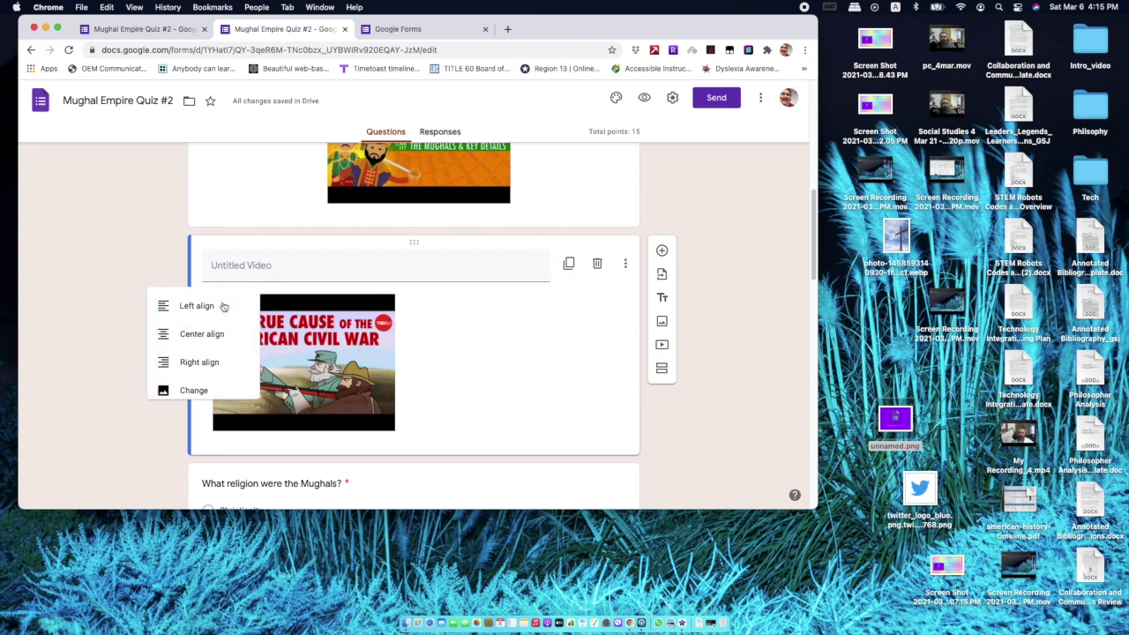
{"action": "left_click", "coordinate": [168, 333]}
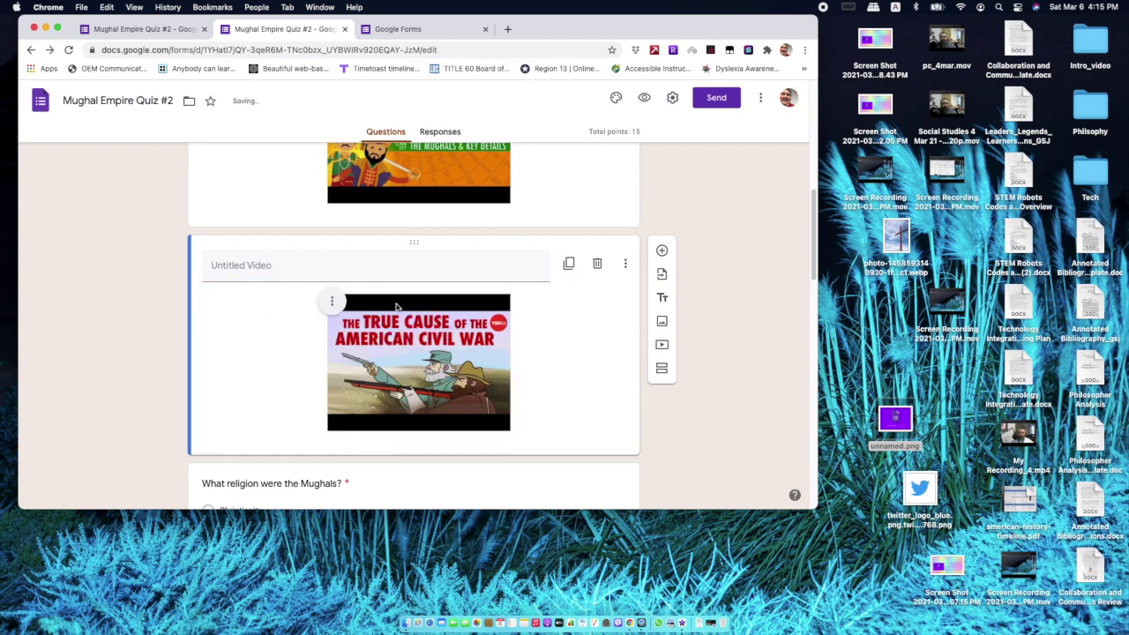
{"action": "left_click", "coordinate": [597, 263]}
Step: Open the 'Mughals are muslims who created an empire in ___?' dropdown with India, Oklahoma, Saipan
{"action": "scroll", "coordinate": [100, 315], "scroll_direction": "down", "scroll_amount": 2}
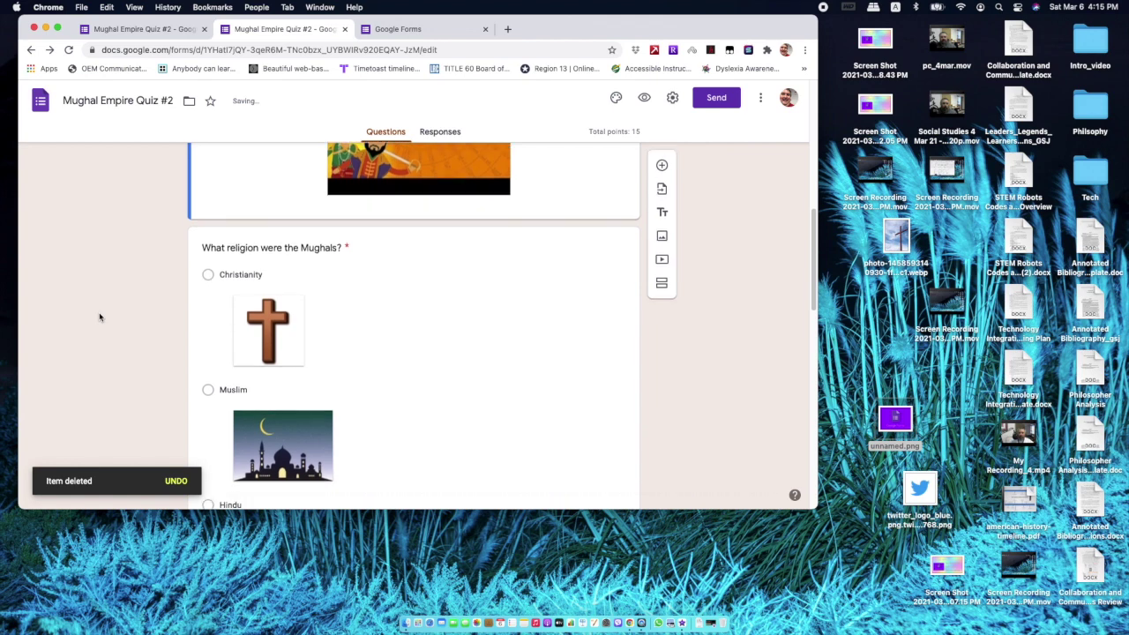
{"action": "scroll", "coordinate": [141, 301], "scroll_direction": "up", "scroll_amount": 4}
{"action": "scroll", "coordinate": [110, 307], "scroll_direction": "down", "scroll_amount": 2}
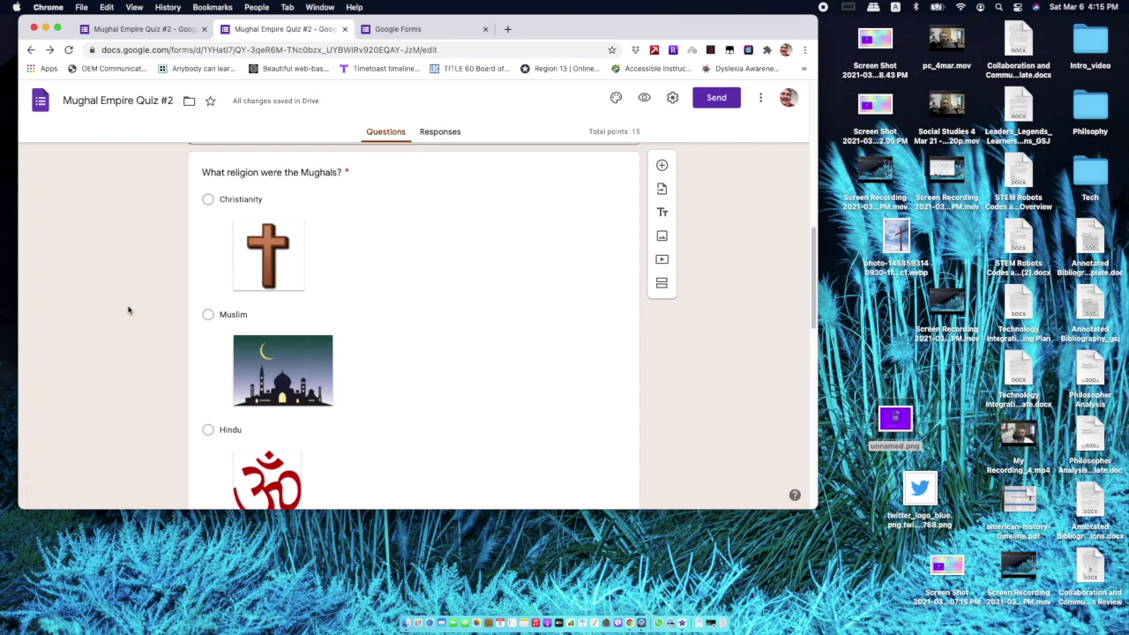
{"action": "scroll", "coordinate": [135, 234], "scroll_direction": "up", "scroll_amount": 4}
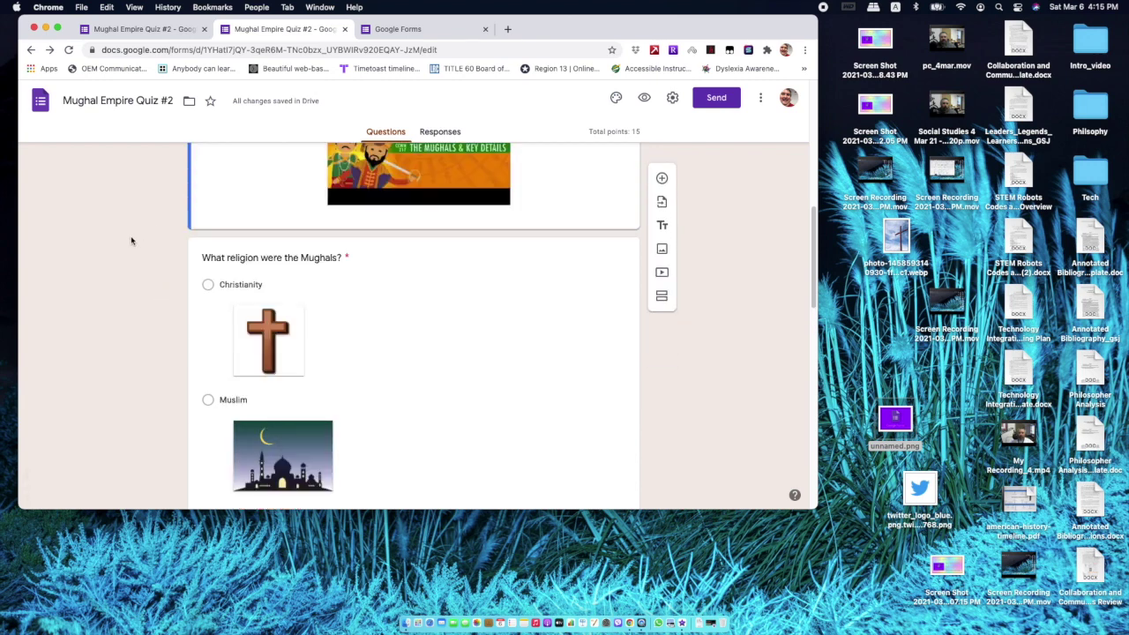
{"action": "scroll", "coordinate": [132, 319], "scroll_direction": "down", "scroll_amount": 4}
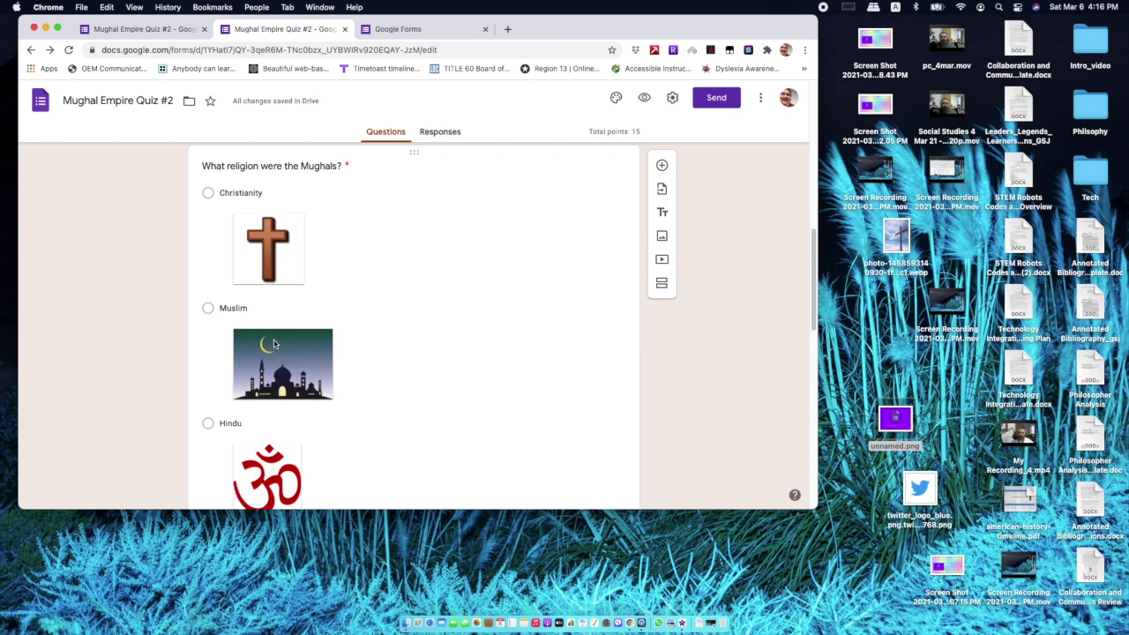
{"action": "scroll", "coordinate": [273, 344], "scroll_direction": "down", "scroll_amount": 1}
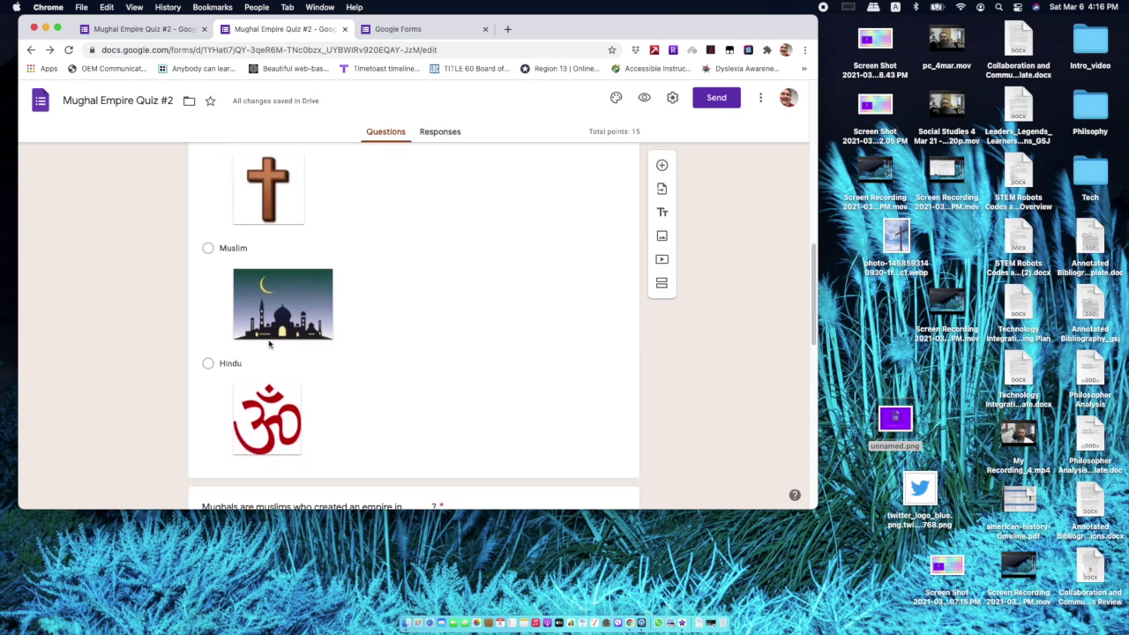
{"action": "scroll", "coordinate": [280, 333], "scroll_direction": "up", "scroll_amount": 1}
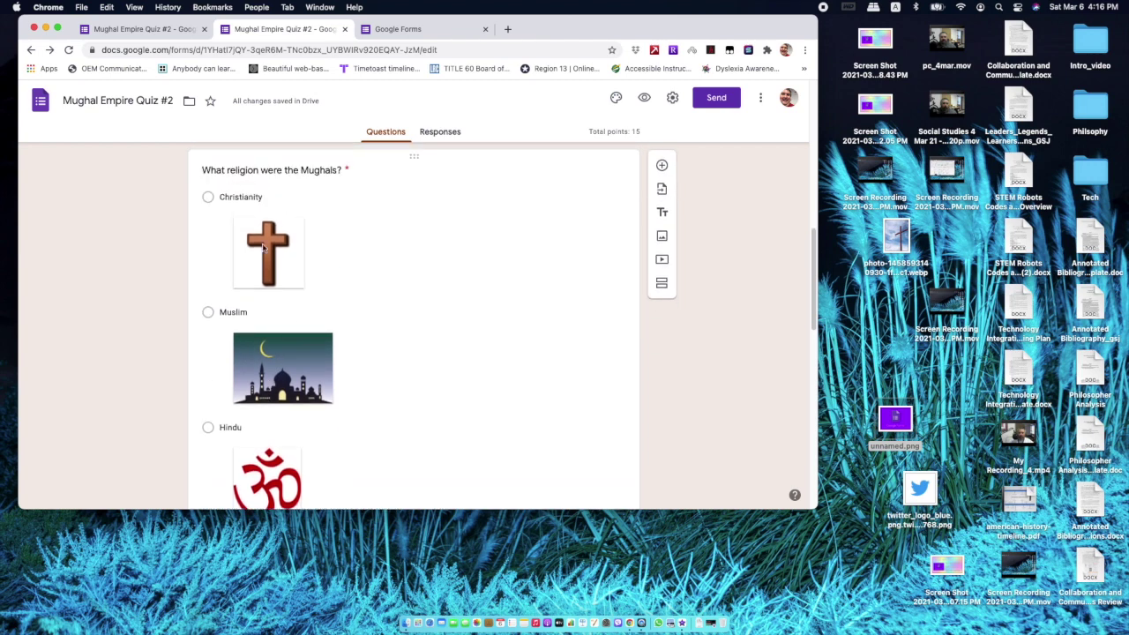
{"action": "scroll", "coordinate": [226, 329], "scroll_direction": "down", "scroll_amount": 2}
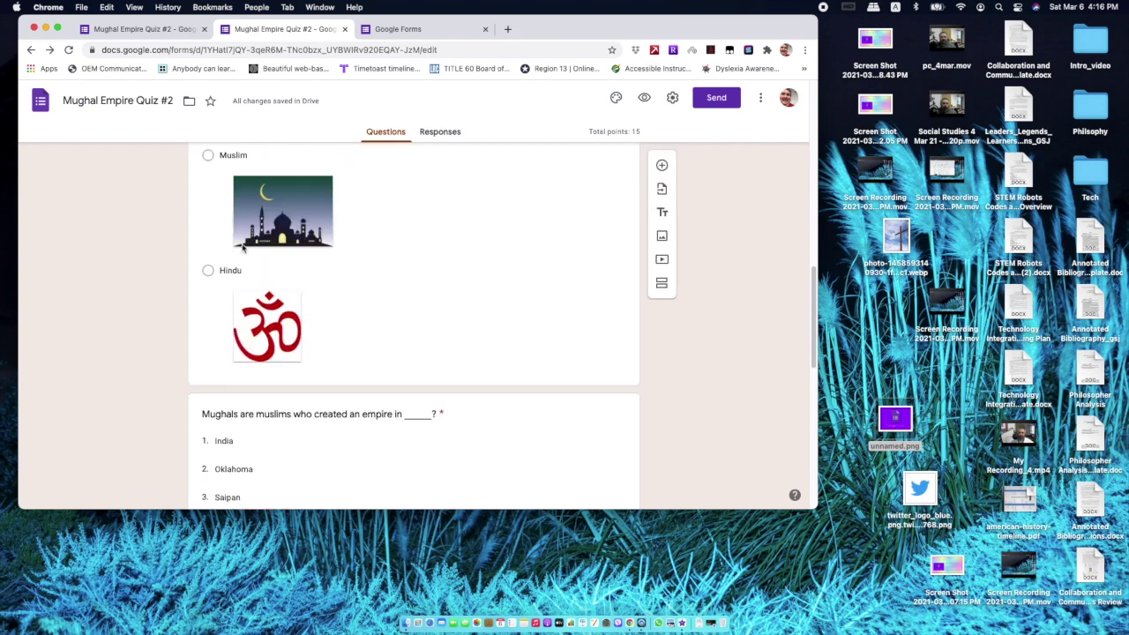
{"action": "left_click", "coordinate": [451, 247]}
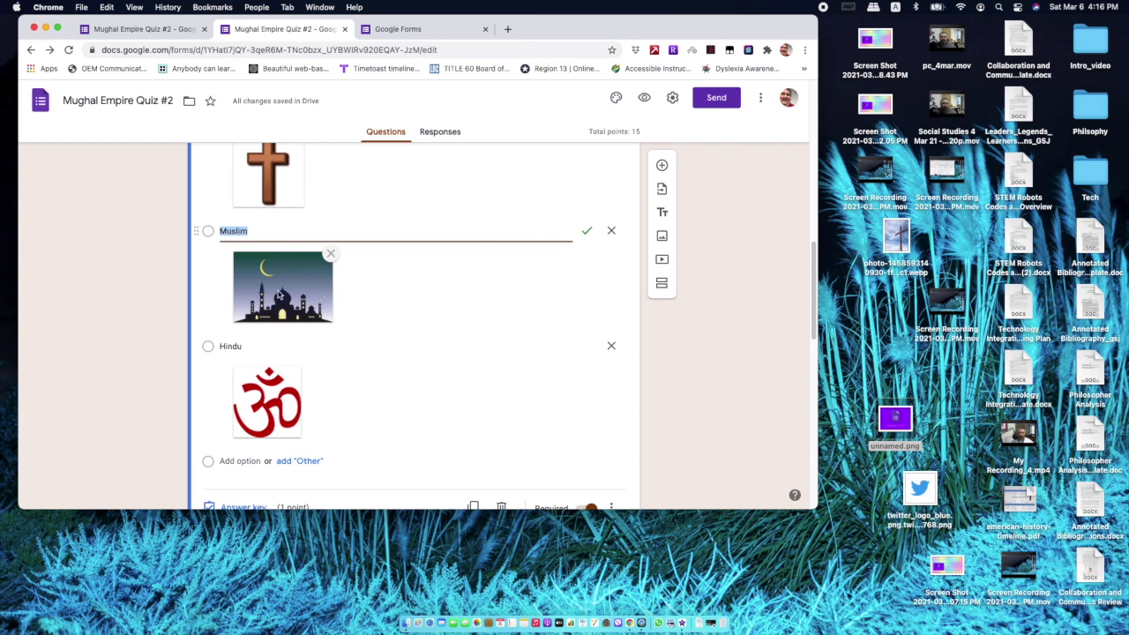
{"action": "scroll", "coordinate": [236, 300], "scroll_direction": "down", "scroll_amount": 2}
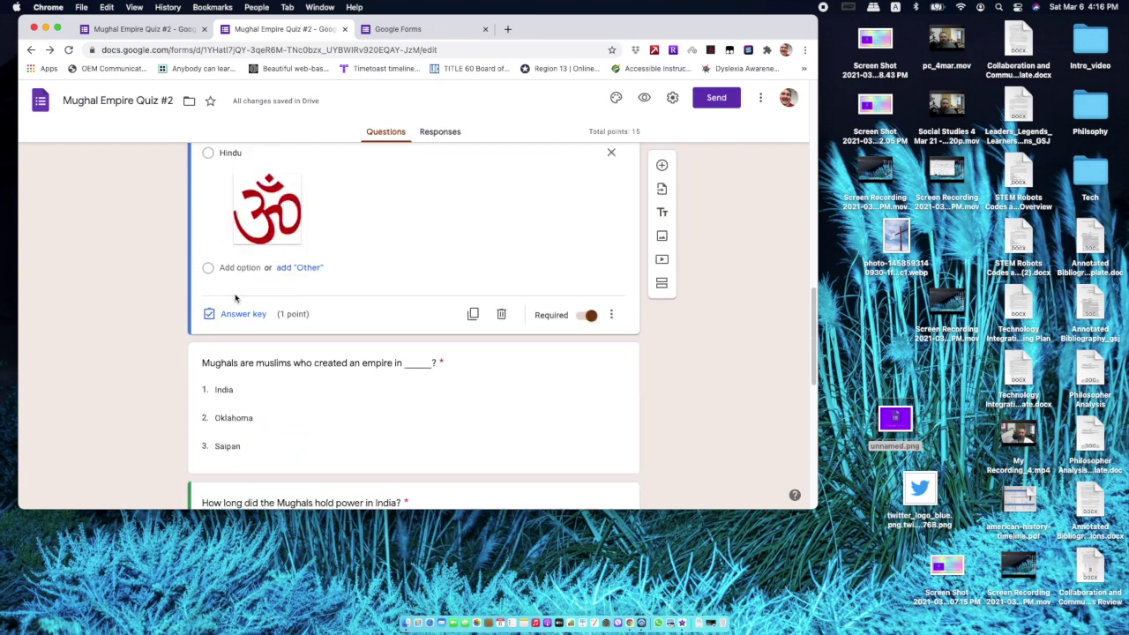
{"action": "left_click", "coordinate": [312, 385]}
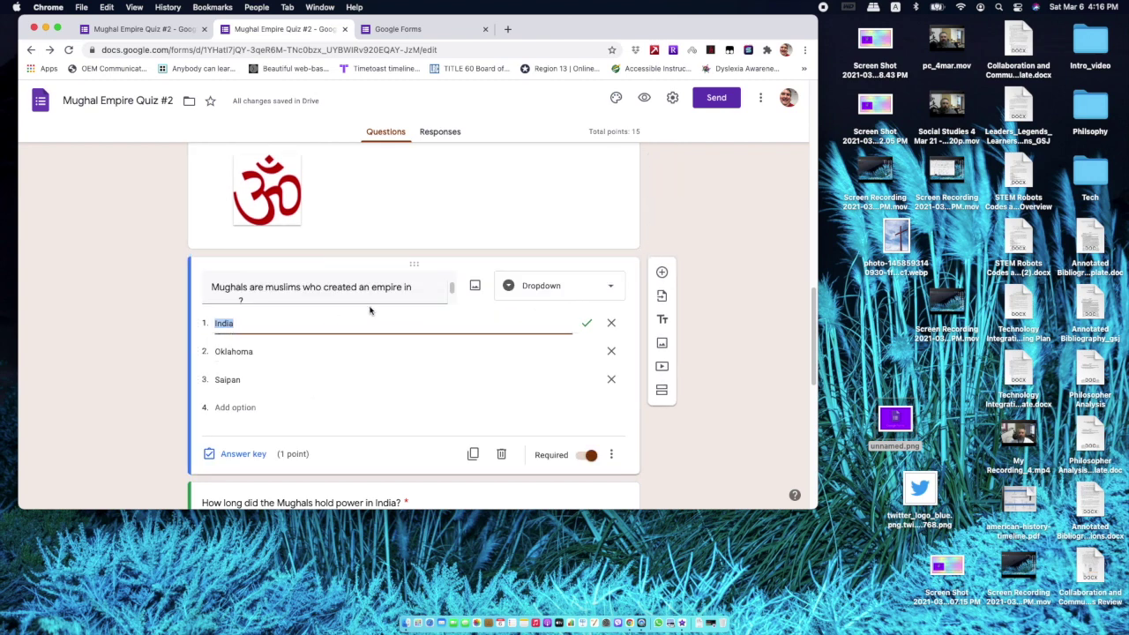
Step: Open the 'How long did the Mughals hold power in India?' question accepting 200 or 200 years
{"action": "left_click", "coordinate": [350, 351]}
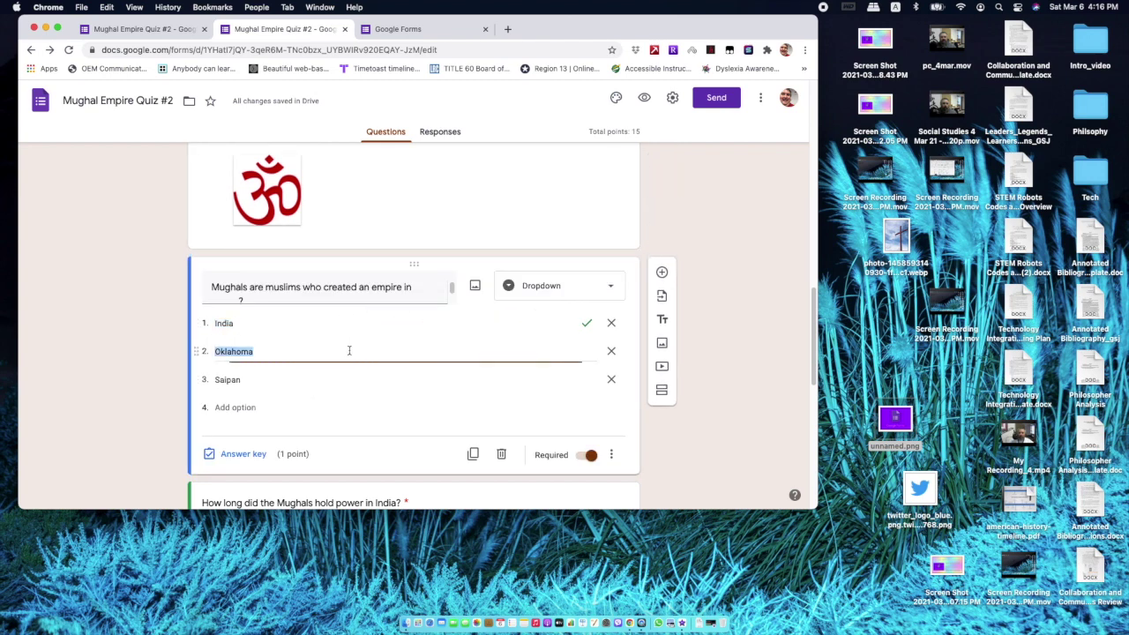
{"action": "left_click", "coordinate": [319, 379]}
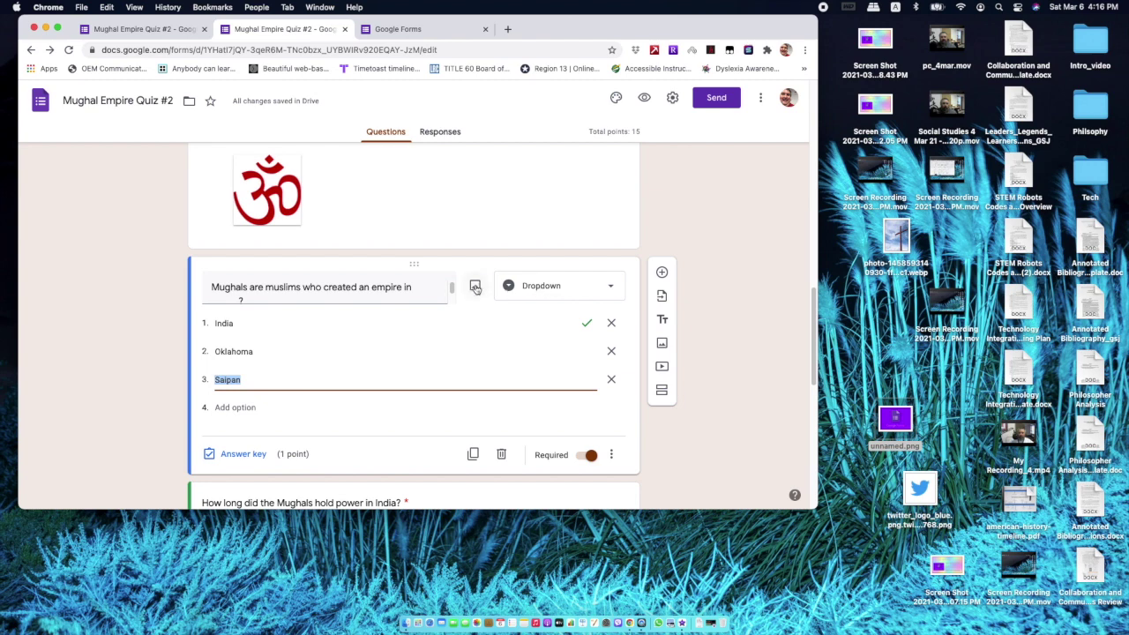
{"action": "scroll", "coordinate": [360, 335], "scroll_direction": "down", "scroll_amount": 3}
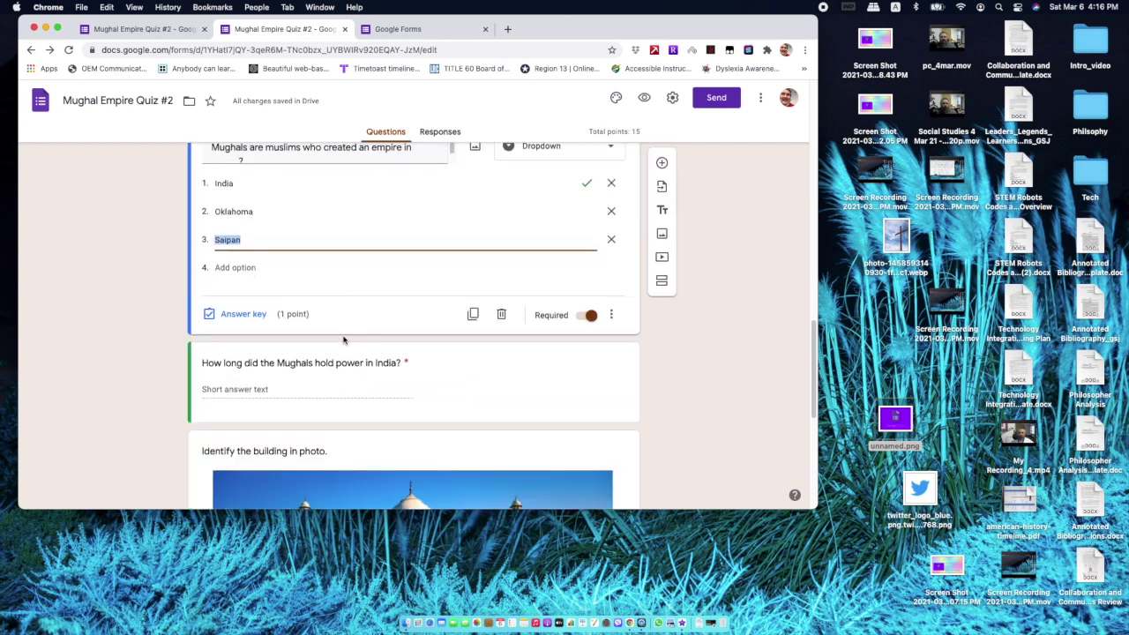
{"action": "scroll", "coordinate": [341, 334], "scroll_direction": "down", "scroll_amount": 2}
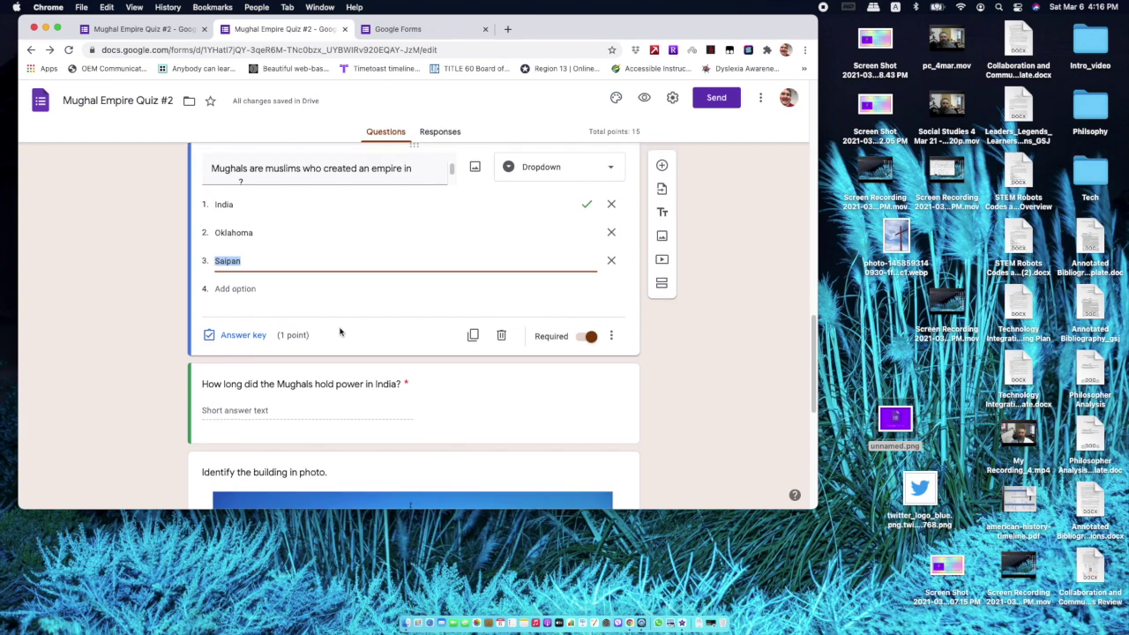
{"action": "scroll", "coordinate": [342, 331], "scroll_direction": "up", "scroll_amount": 1}
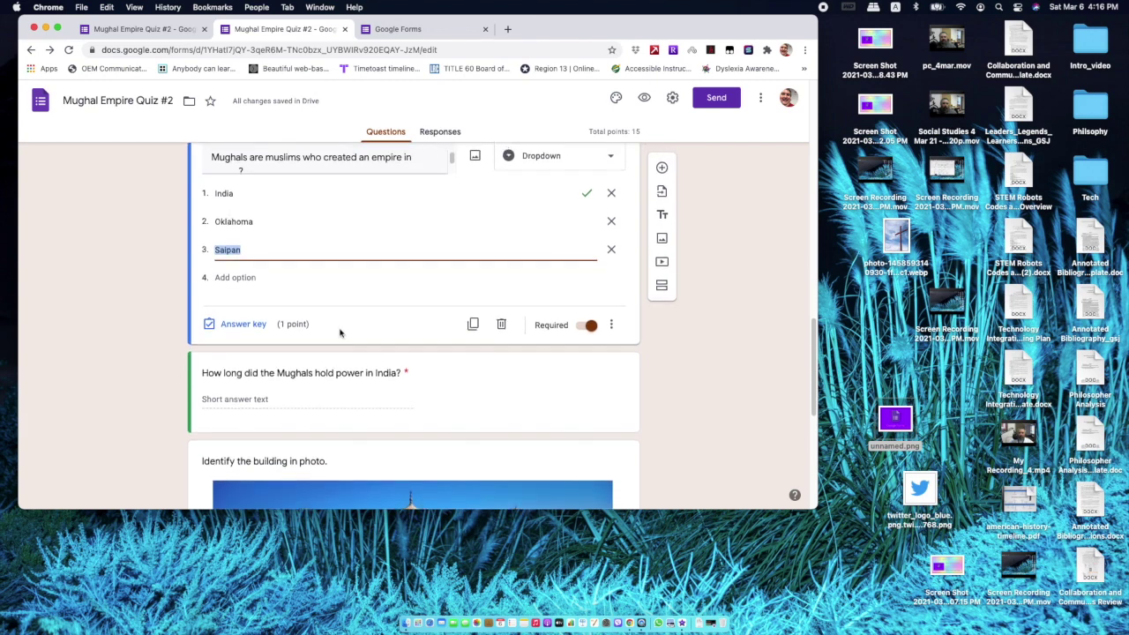
{"action": "left_click", "coordinate": [385, 400]}
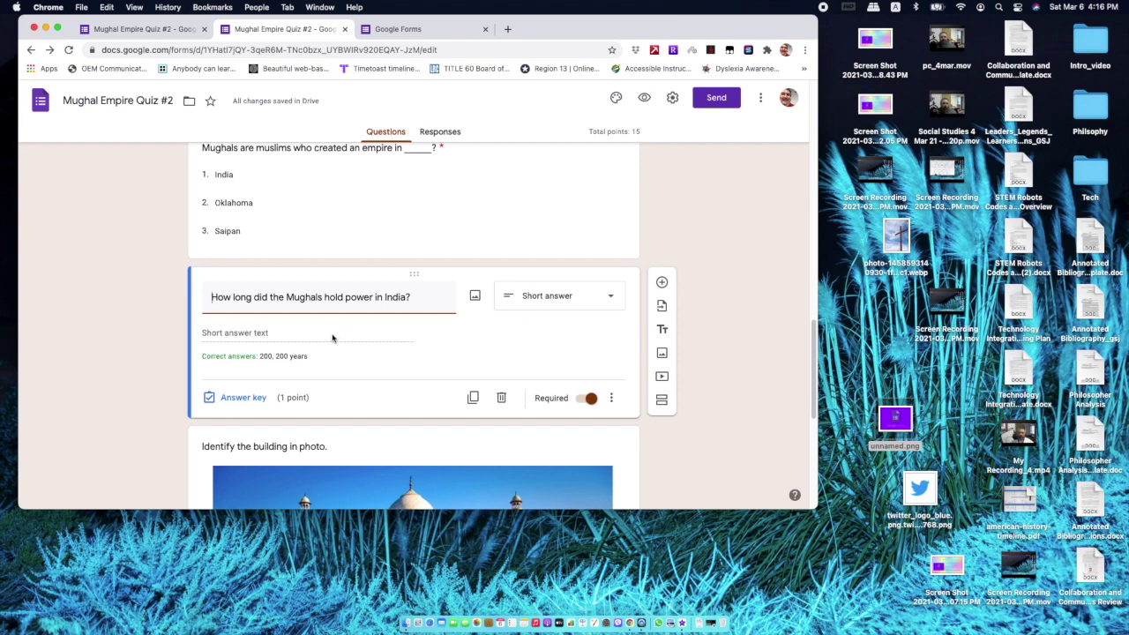
Step: Select the Taj Mahal 'Identify the building in photo.' item, with the long-answer question below
{"action": "scroll", "coordinate": [332, 337], "scroll_direction": "down", "scroll_amount": 3}
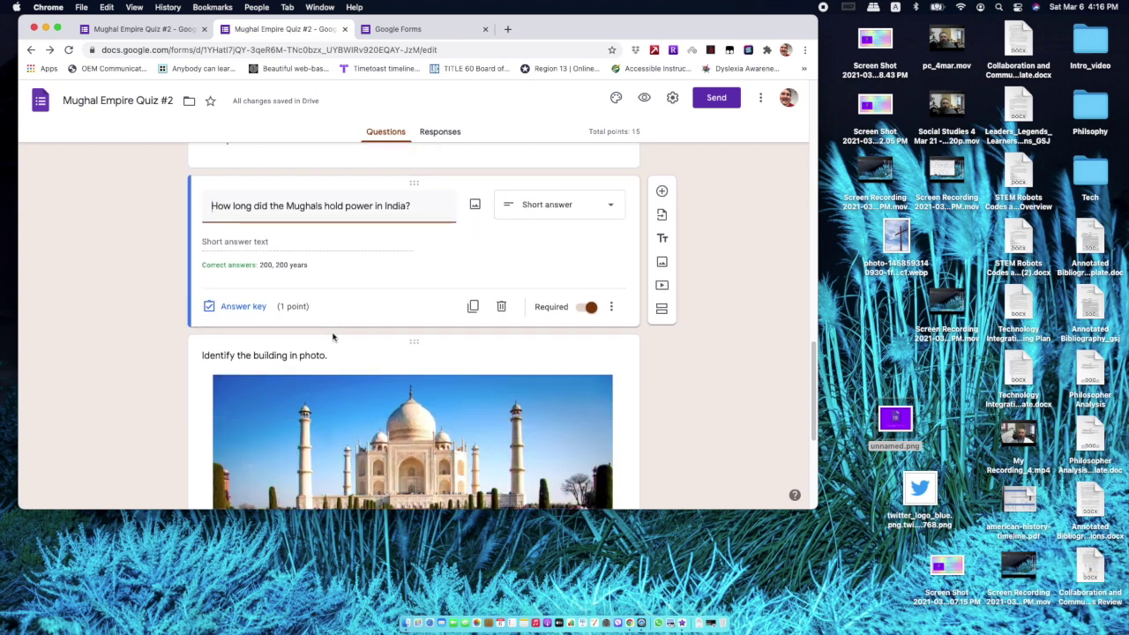
{"action": "scroll", "coordinate": [332, 338], "scroll_direction": "down", "scroll_amount": 2}
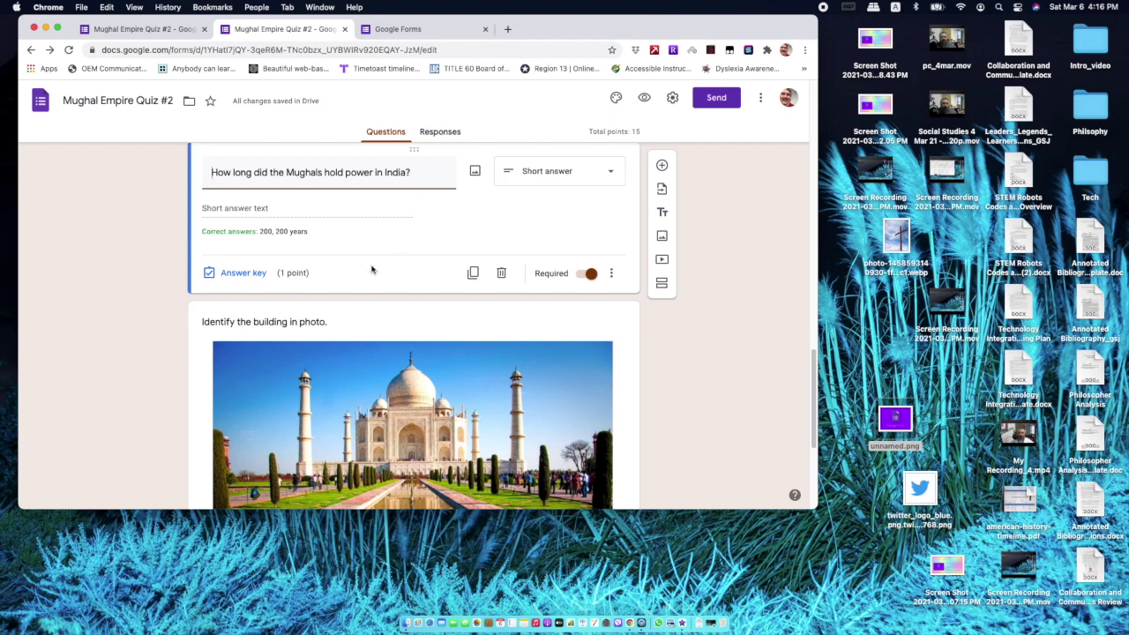
{"action": "scroll", "coordinate": [362, 282], "scroll_direction": "down", "scroll_amount": 1}
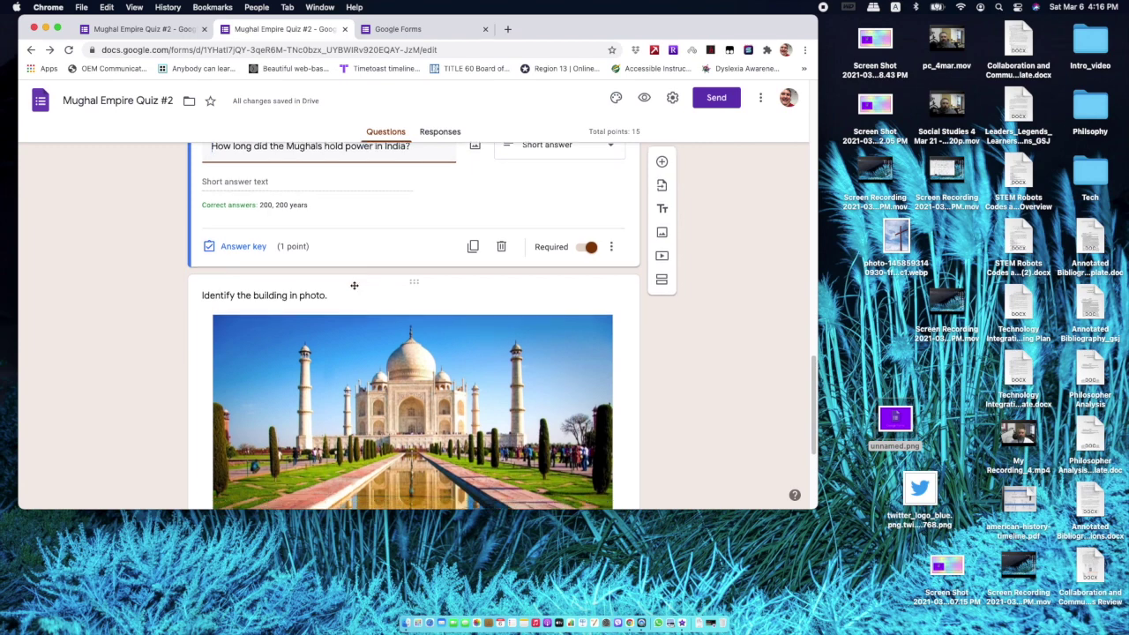
{"action": "scroll", "coordinate": [358, 284], "scroll_direction": "down", "scroll_amount": 1}
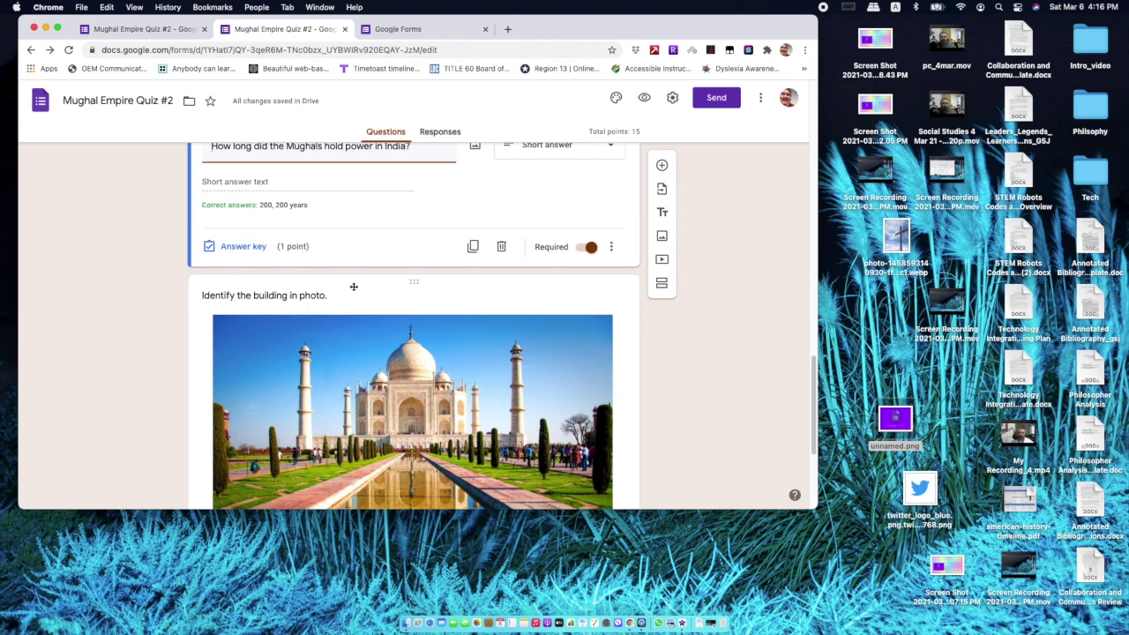
{"action": "scroll", "coordinate": [353, 289], "scroll_direction": "down", "scroll_amount": 1}
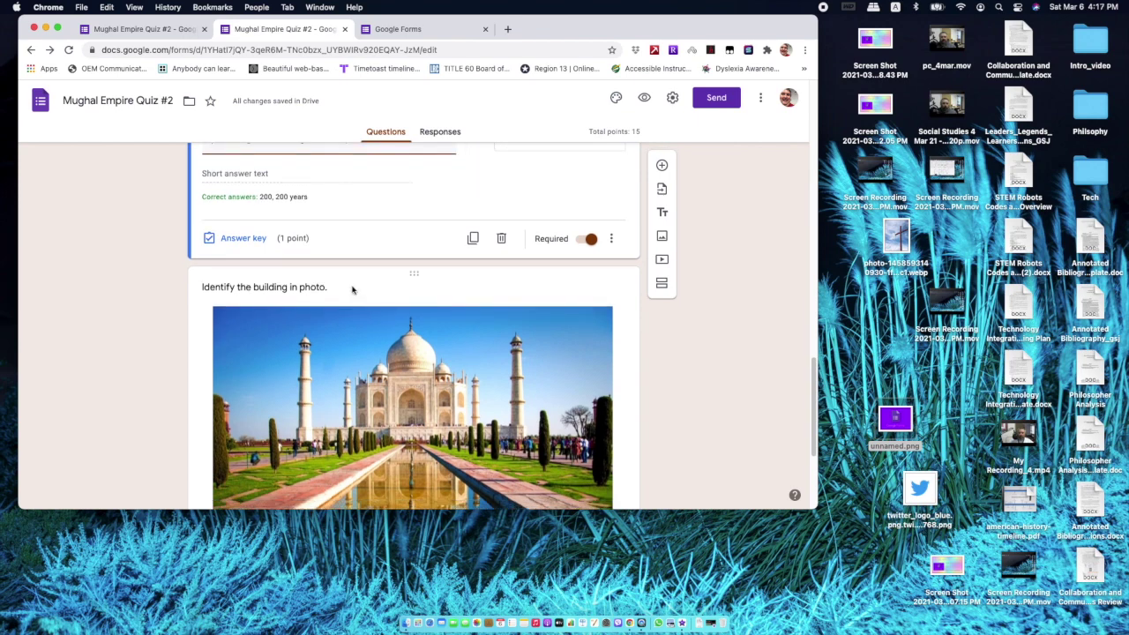
{"action": "scroll", "coordinate": [168, 330], "scroll_direction": "down", "scroll_amount": 5}
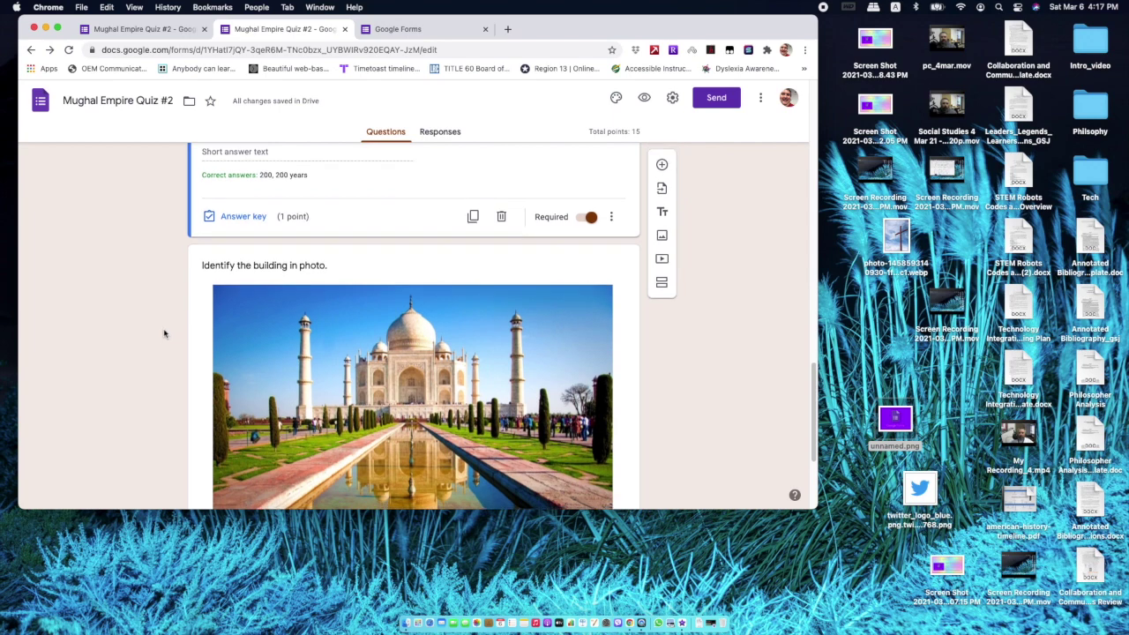
{"action": "scroll", "coordinate": [353, 291], "scroll_direction": "up", "scroll_amount": 5}
{"action": "left_click", "coordinate": [362, 275]}
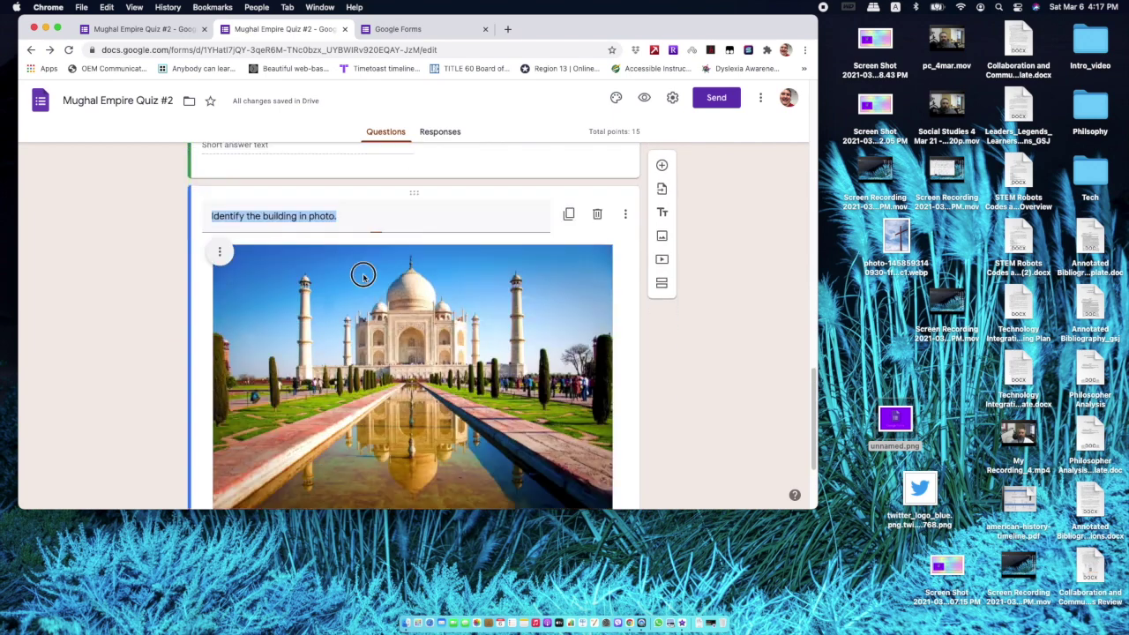
{"action": "scroll", "coordinate": [370, 287], "scroll_direction": "down", "scroll_amount": 2}
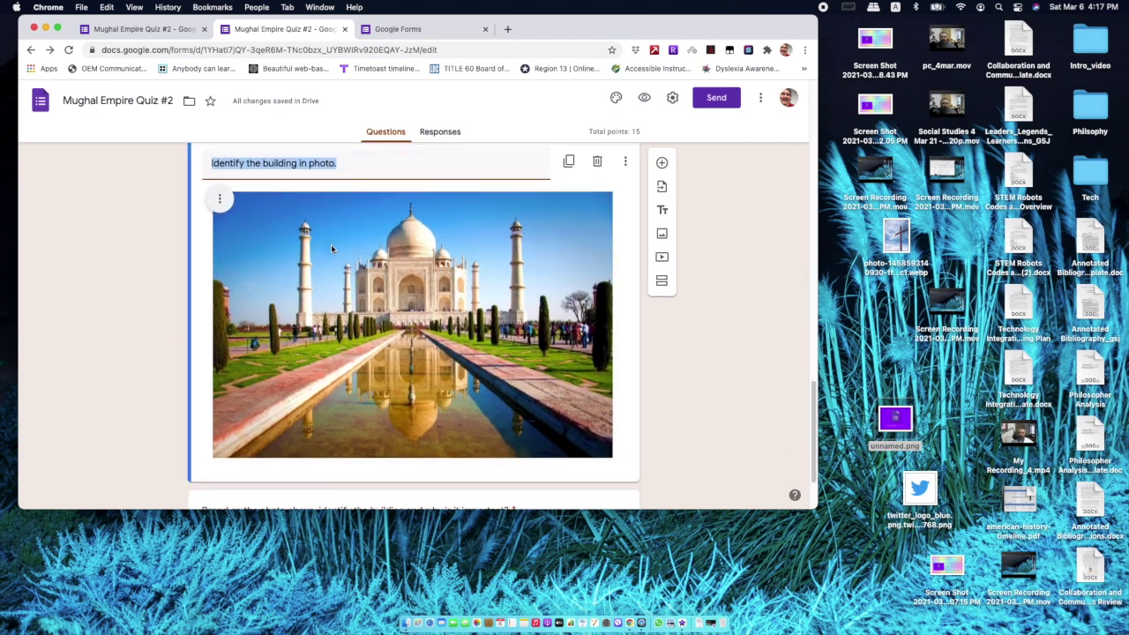
{"action": "scroll", "coordinate": [330, 245], "scroll_direction": "down", "scroll_amount": 4}
{"action": "scroll", "coordinate": [322, 222], "scroll_direction": "up", "scroll_amount": 4}
{"action": "scroll", "coordinate": [300, 238], "scroll_direction": "up", "scroll_amount": 2}
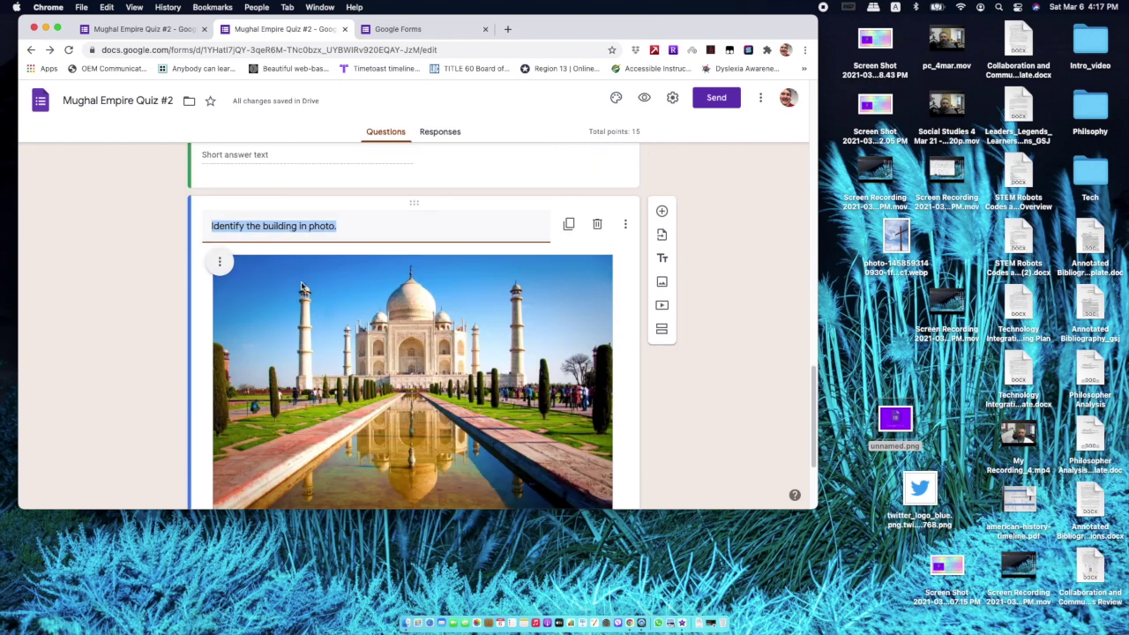
{"action": "scroll", "coordinate": [301, 286], "scroll_direction": "down", "scroll_amount": 5}
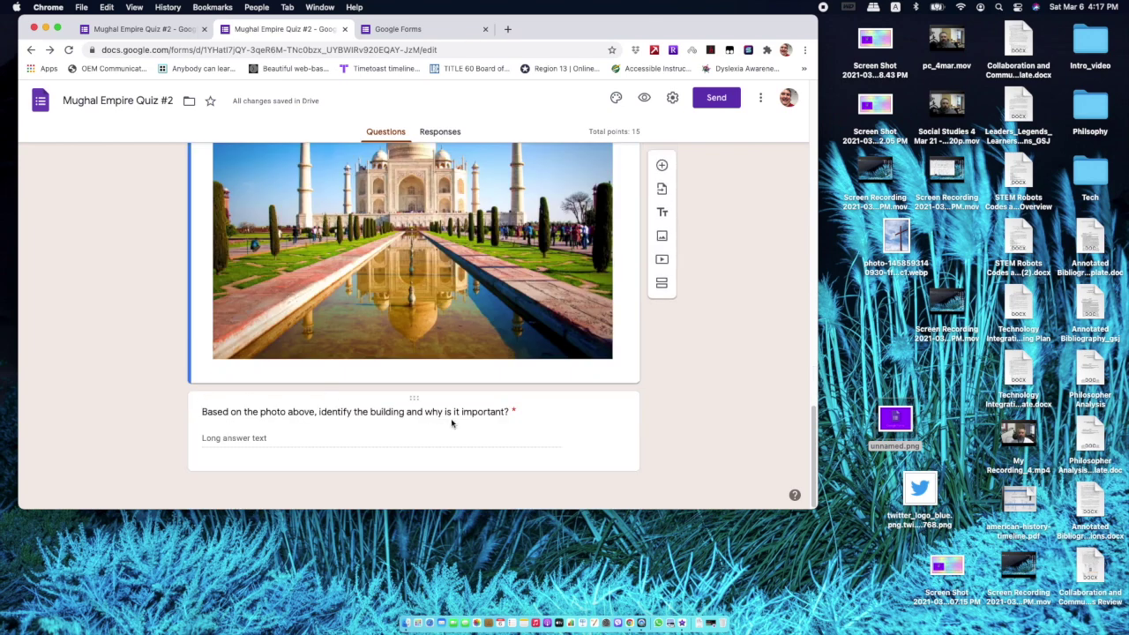
Step: Review the final 'Based on the photo above' long-answer question, then deselect it
{"action": "left_click", "coordinate": [340, 441]}
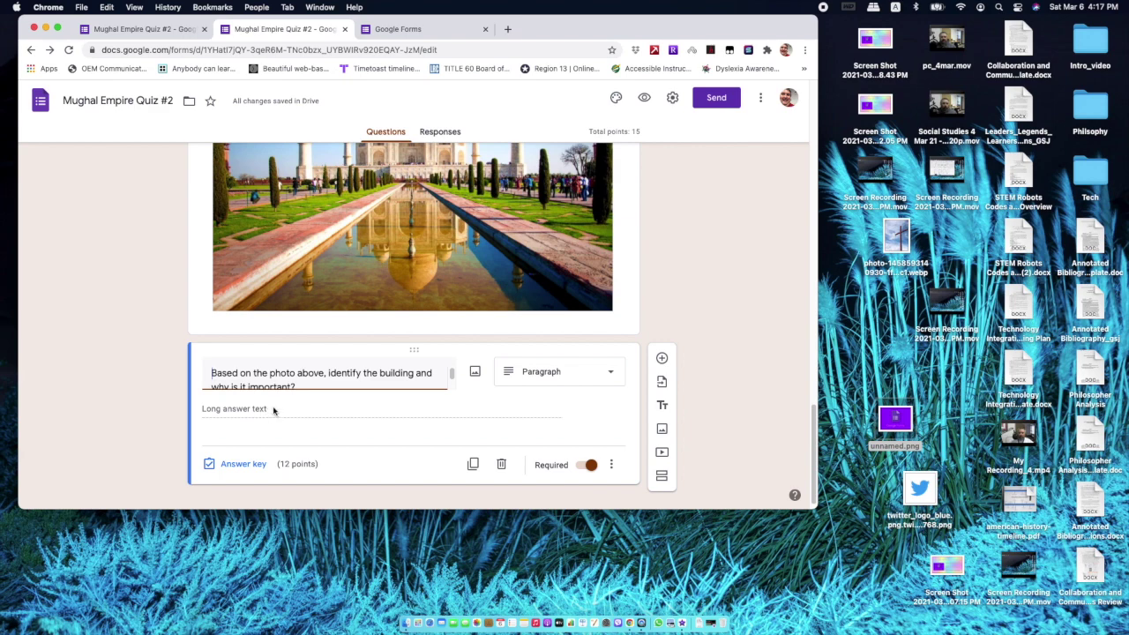
{"action": "scroll", "coordinate": [165, 438], "scroll_direction": "up", "scroll_amount": 1}
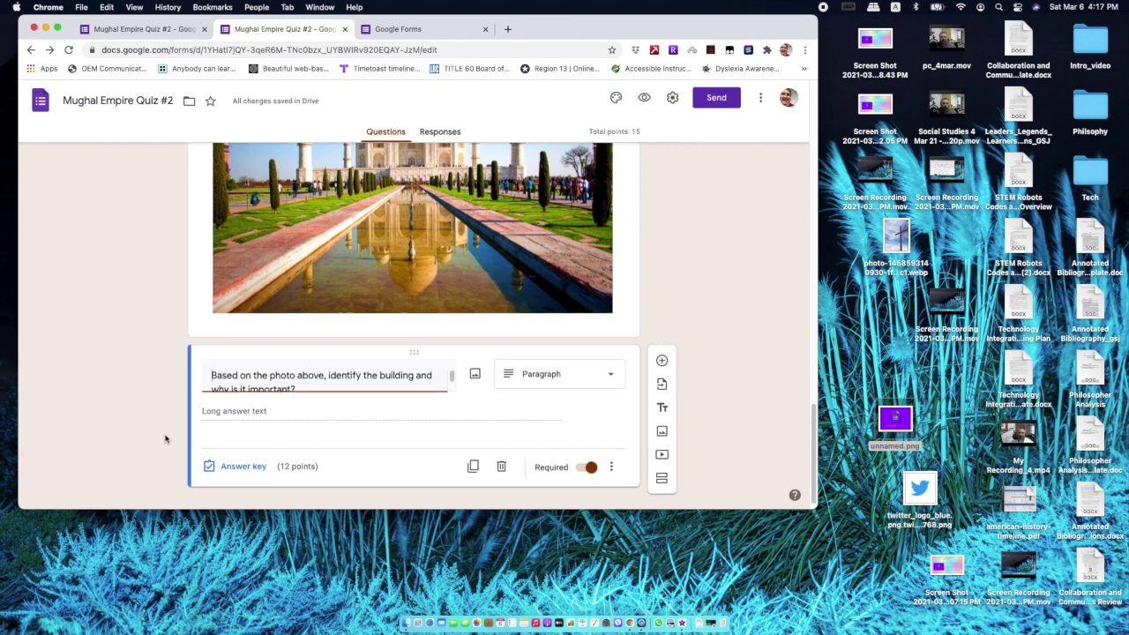
{"action": "scroll", "coordinate": [165, 438], "scroll_direction": "down", "scroll_amount": 1}
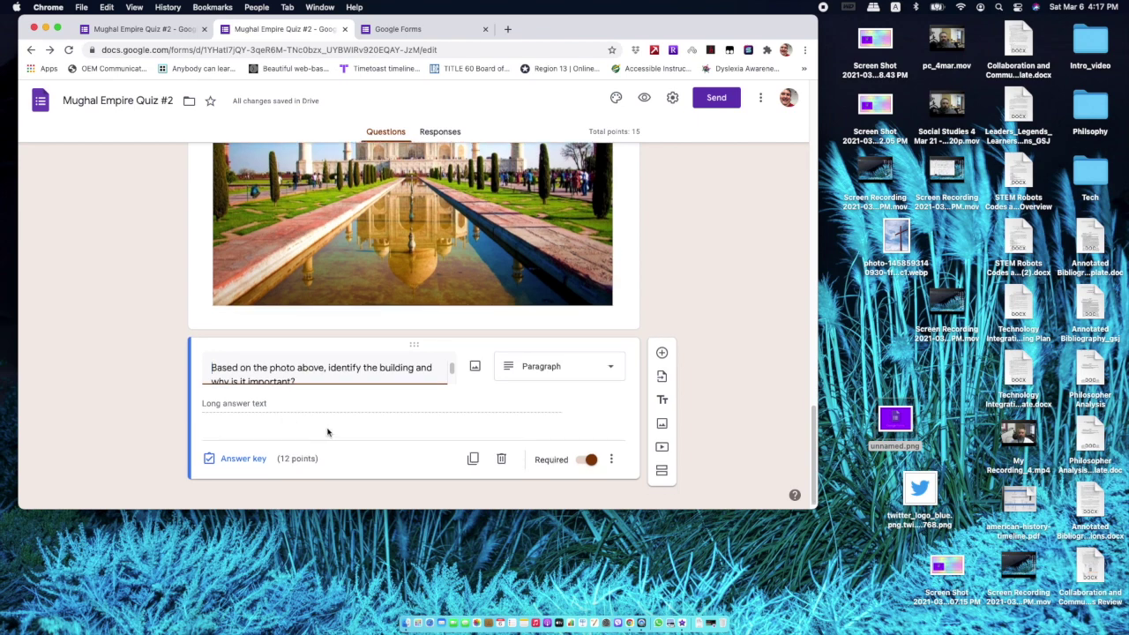
{"action": "left_click", "coordinate": [460, 405]}
Step: Look back over the 15-point quiz and open its respondent preview in a new tab
{"action": "scroll", "coordinate": [322, 454], "scroll_direction": "up", "scroll_amount": 5}
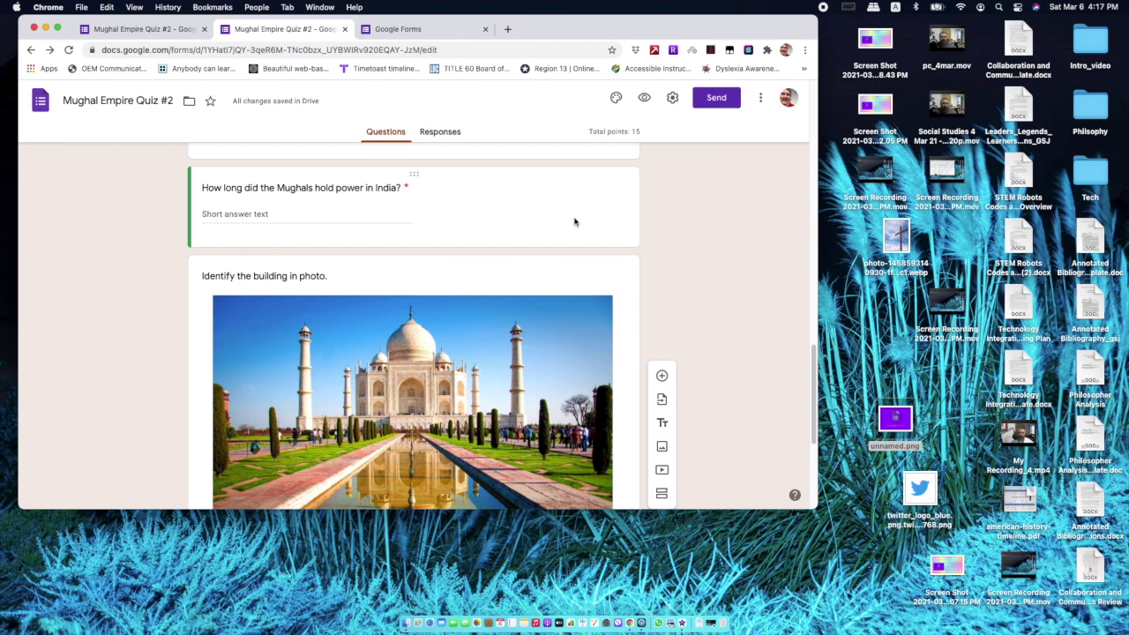
{"action": "scroll", "coordinate": [570, 227], "scroll_direction": "down", "scroll_amount": 5}
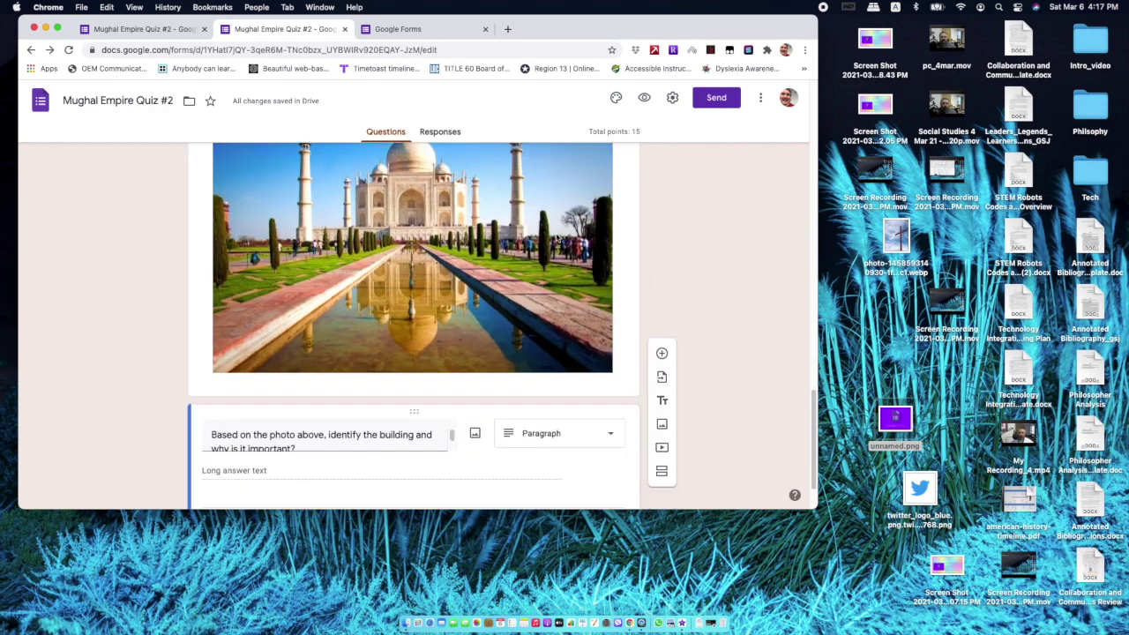
{"action": "scroll", "coordinate": [340, 428], "scroll_direction": "up", "scroll_amount": 1}
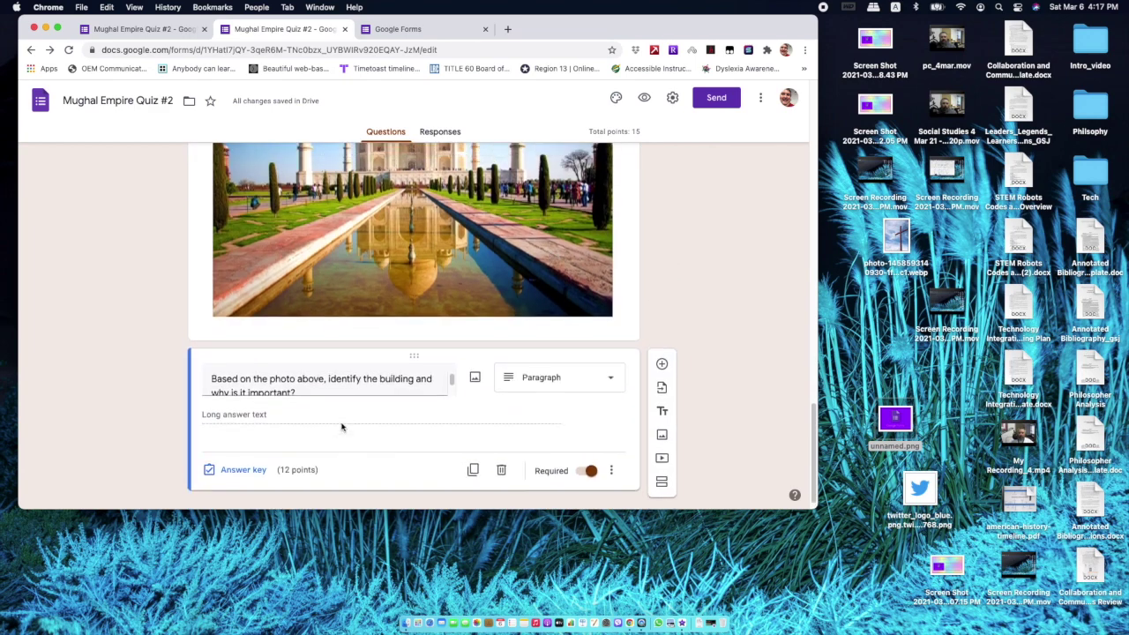
{"action": "scroll", "coordinate": [342, 426], "scroll_direction": "up", "scroll_amount": 6}
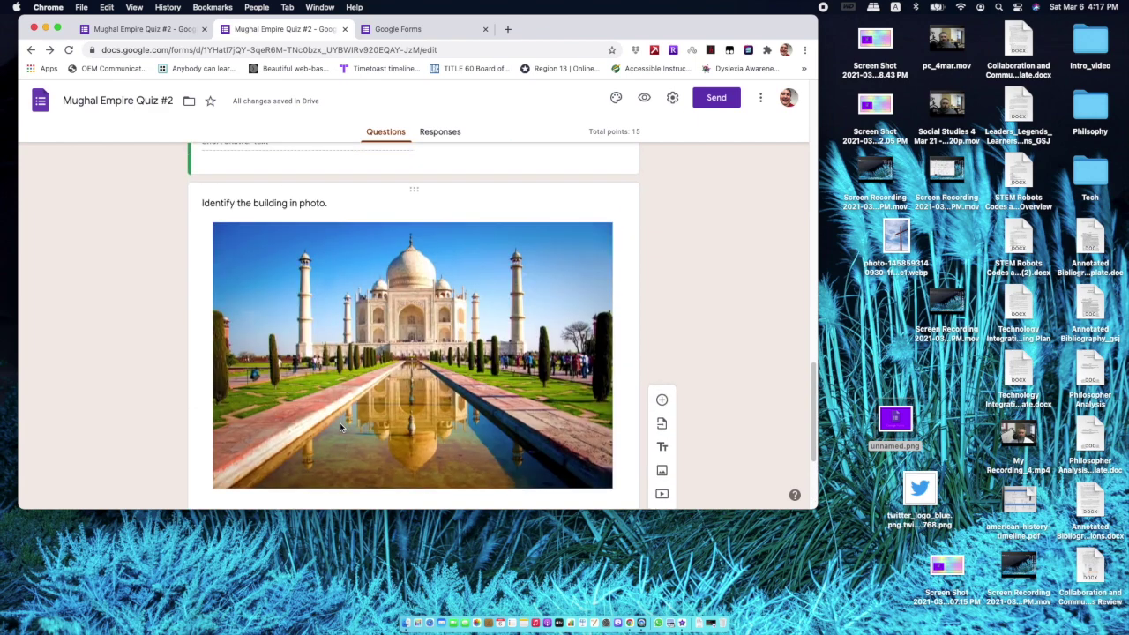
{"action": "scroll", "coordinate": [375, 323], "scroll_direction": "up", "scroll_amount": 10}
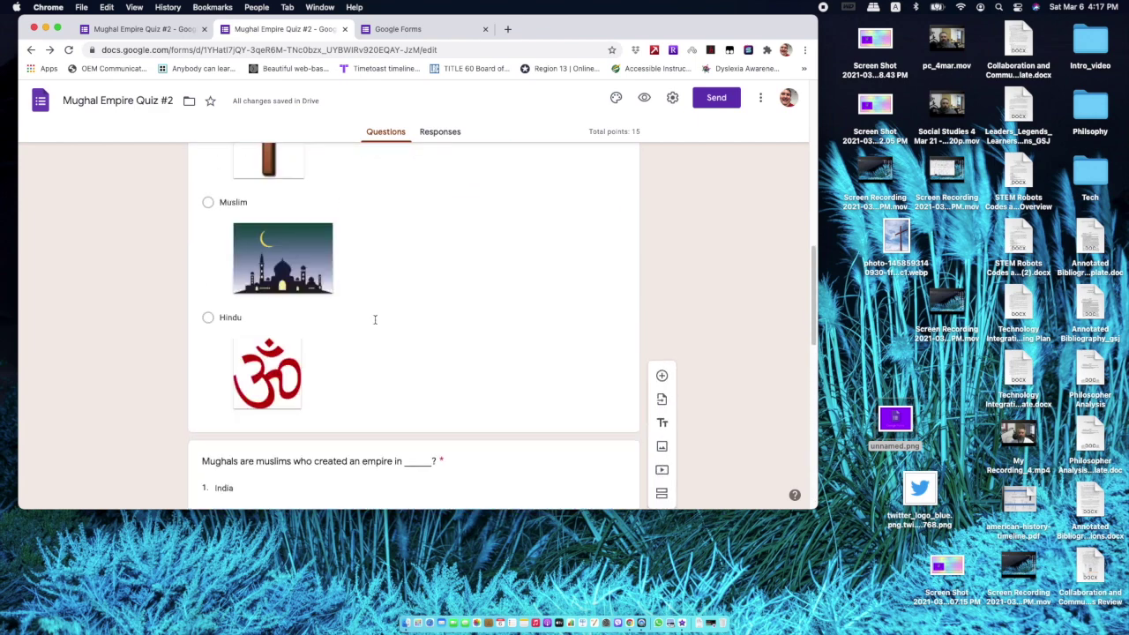
{"action": "scroll", "coordinate": [375, 323], "scroll_direction": "down", "scroll_amount": 15}
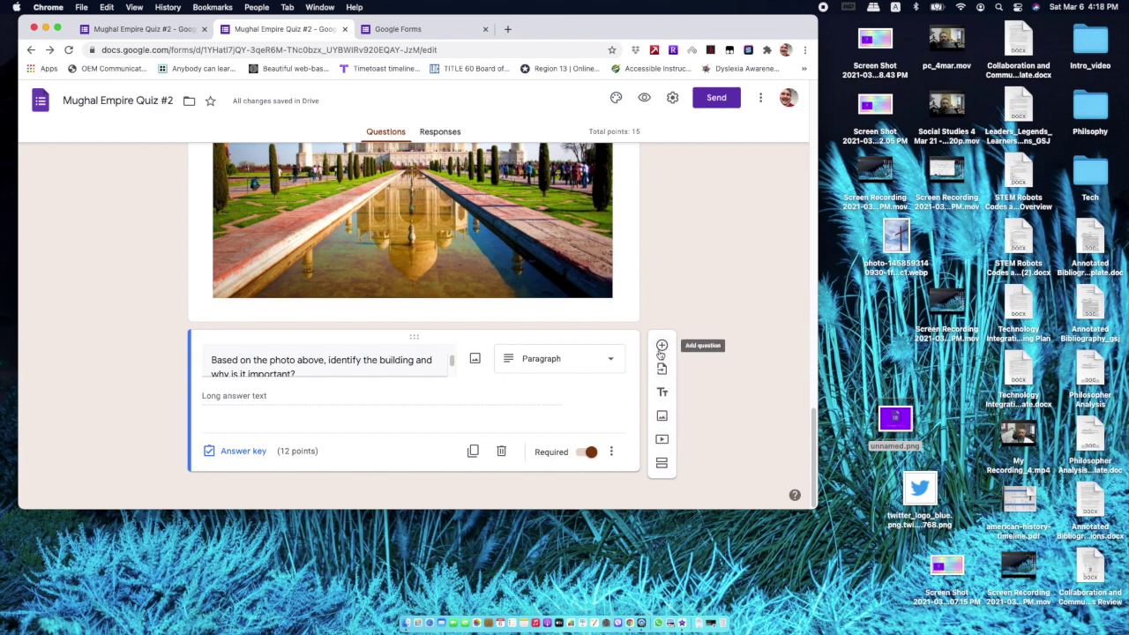
{"action": "scroll", "coordinate": [600, 305], "scroll_direction": "up", "scroll_amount": 10}
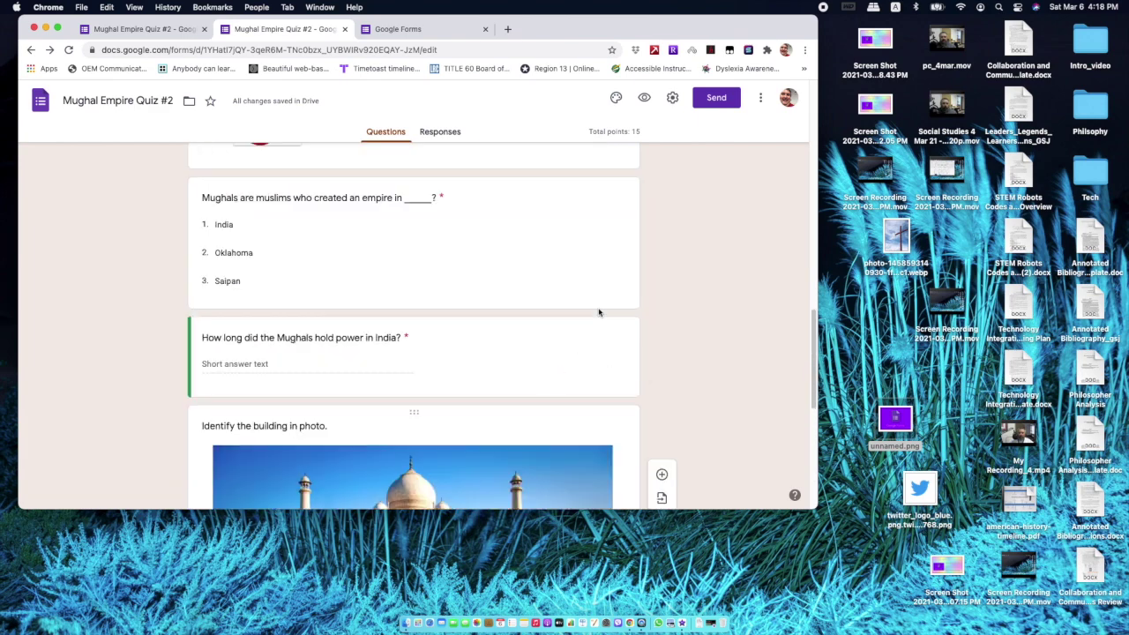
{"action": "left_click", "coordinate": [647, 99]}
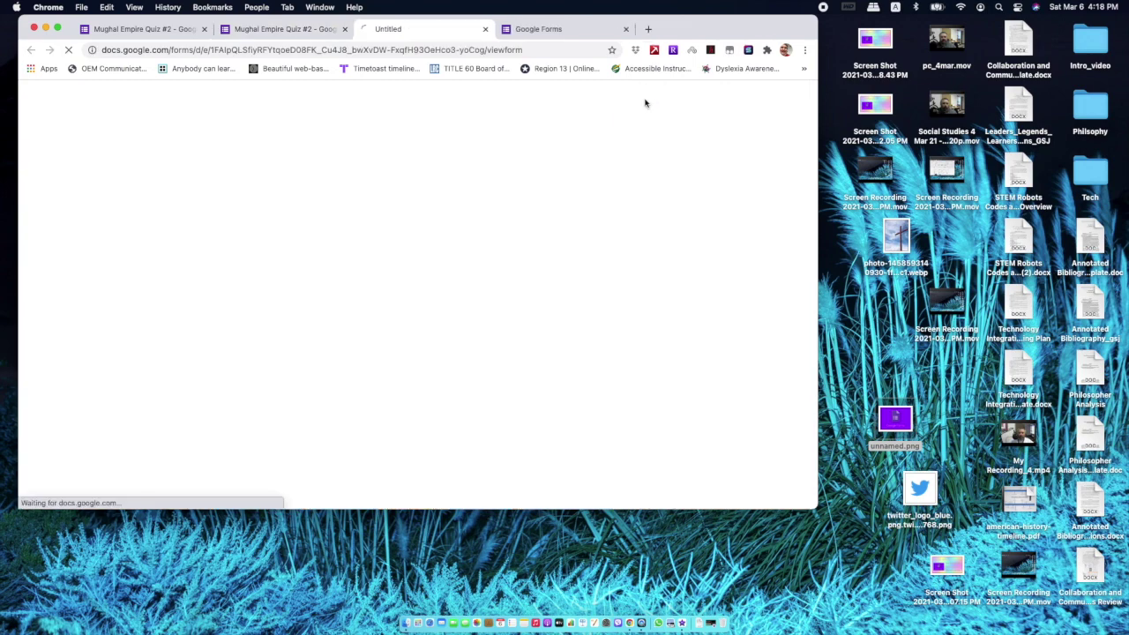
Step: Scroll the quiz preview and test the empire question's Choose dropdown without answering
{"action": "scroll", "coordinate": [450, 145], "scroll_direction": "down", "scroll_amount": 5}
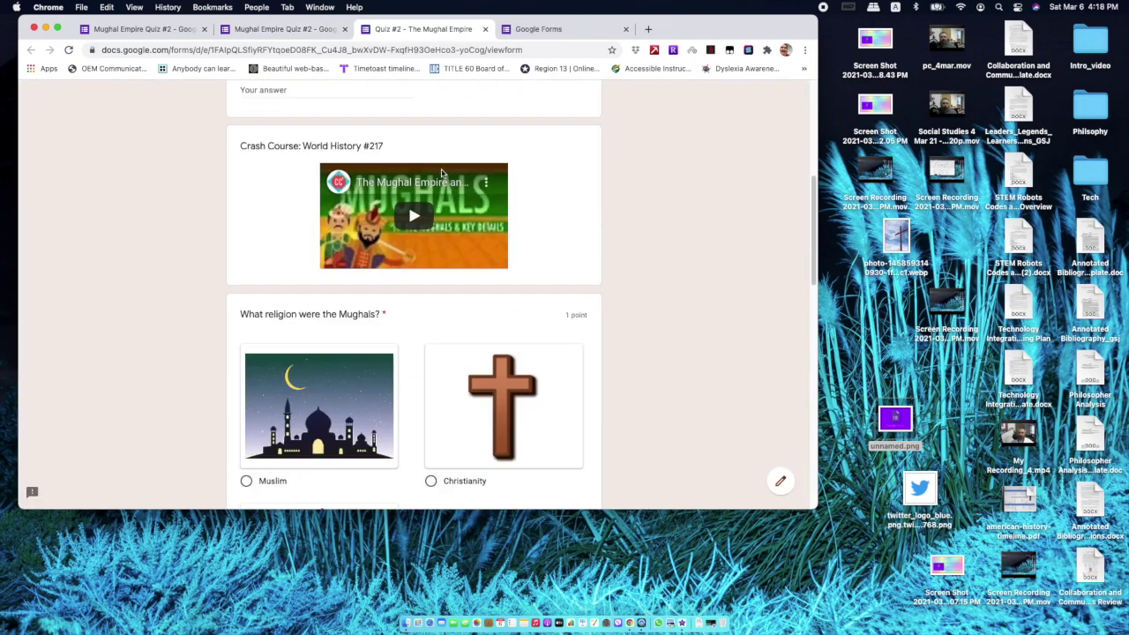
{"action": "scroll", "coordinate": [442, 173], "scroll_direction": "down", "scroll_amount": 4}
{"action": "scroll", "coordinate": [443, 172], "scroll_direction": "down", "scroll_amount": 10}
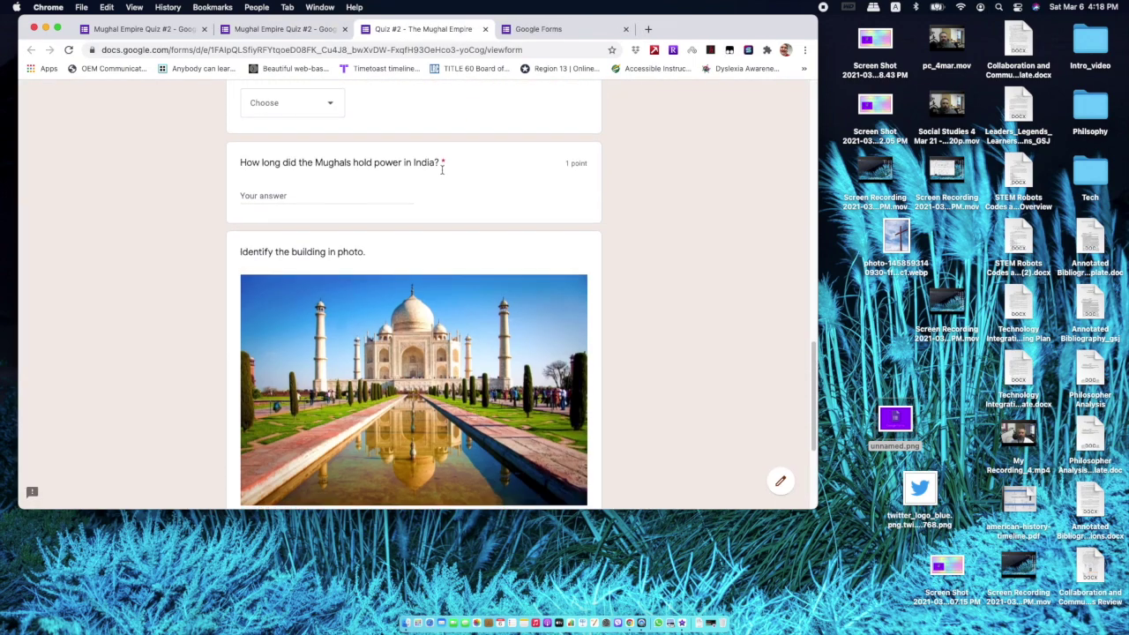
{"action": "scroll", "coordinate": [443, 172], "scroll_direction": "up", "scroll_amount": 7}
{"action": "scroll", "coordinate": [442, 172], "scroll_direction": "up", "scroll_amount": 5}
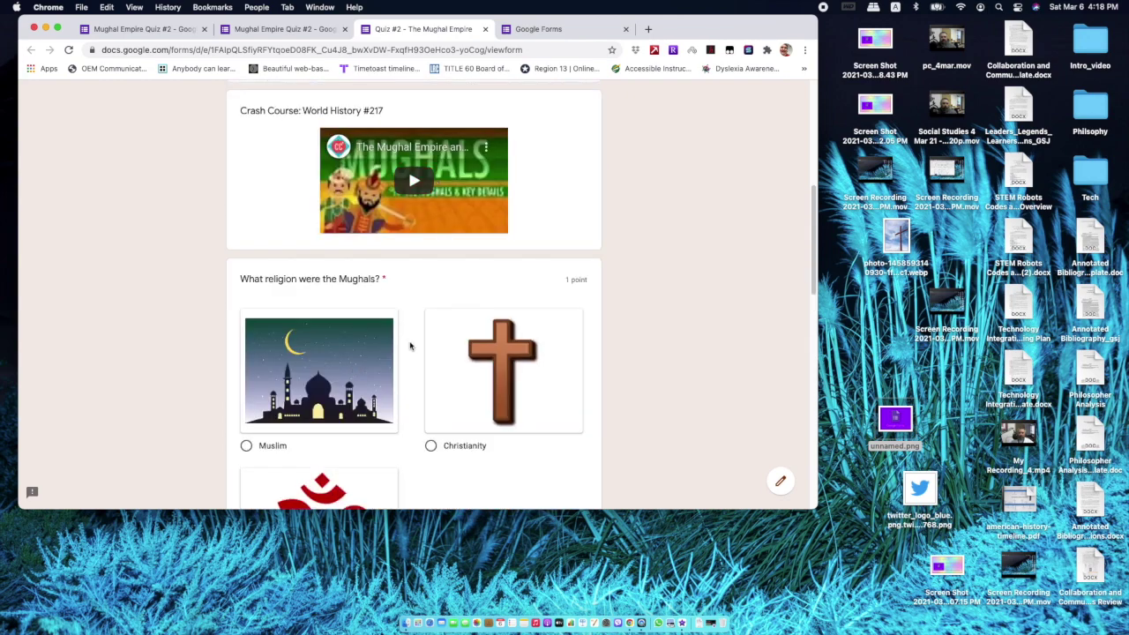
{"action": "scroll", "coordinate": [344, 361], "scroll_direction": "down", "scroll_amount": 1}
{"action": "scroll", "coordinate": [335, 380], "scroll_direction": "down", "scroll_amount": 4}
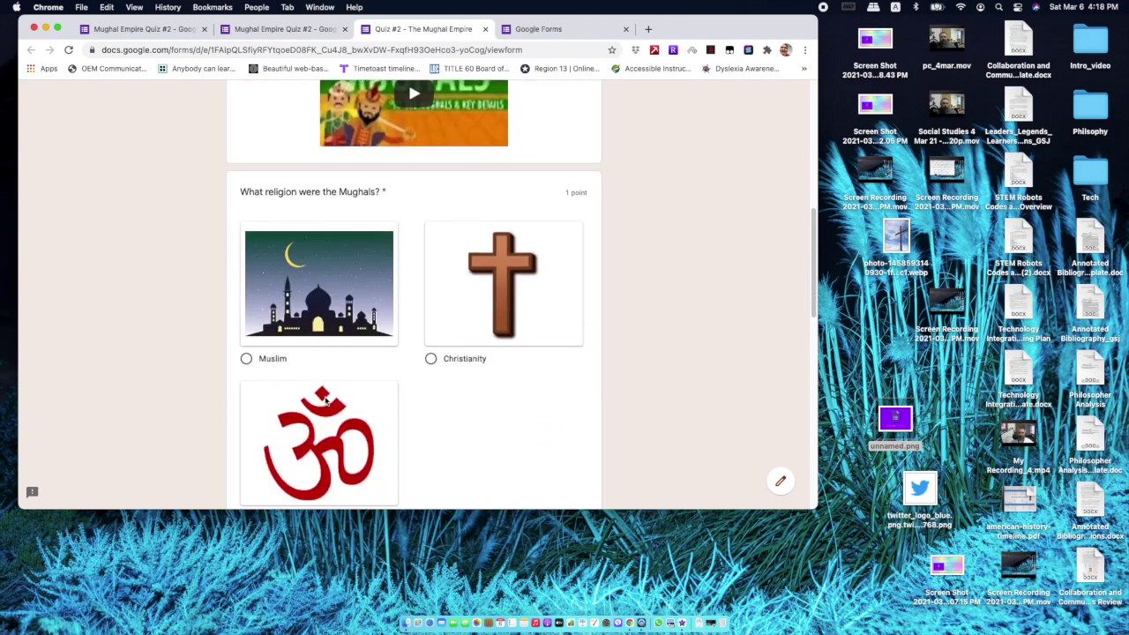
{"action": "scroll", "coordinate": [334, 381], "scroll_direction": "down", "scroll_amount": 2}
{"action": "scroll", "coordinate": [375, 264], "scroll_direction": "up", "scroll_amount": 2}
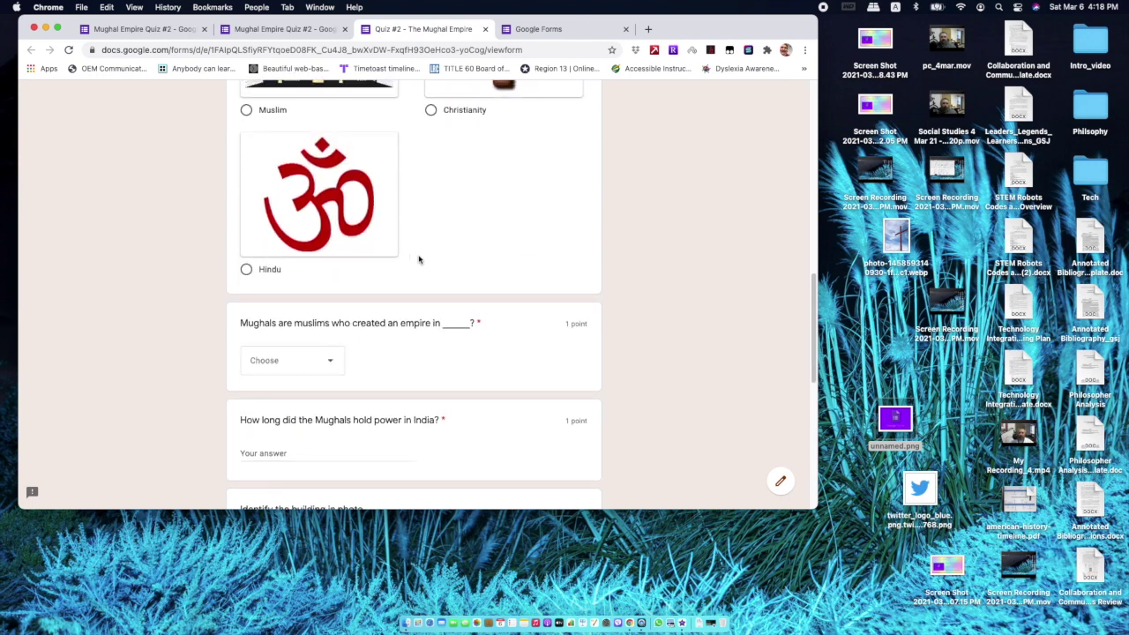
{"action": "scroll", "coordinate": [413, 265], "scroll_direction": "up", "scroll_amount": 1}
{"action": "scroll", "coordinate": [397, 287], "scroll_direction": "down", "scroll_amount": 3}
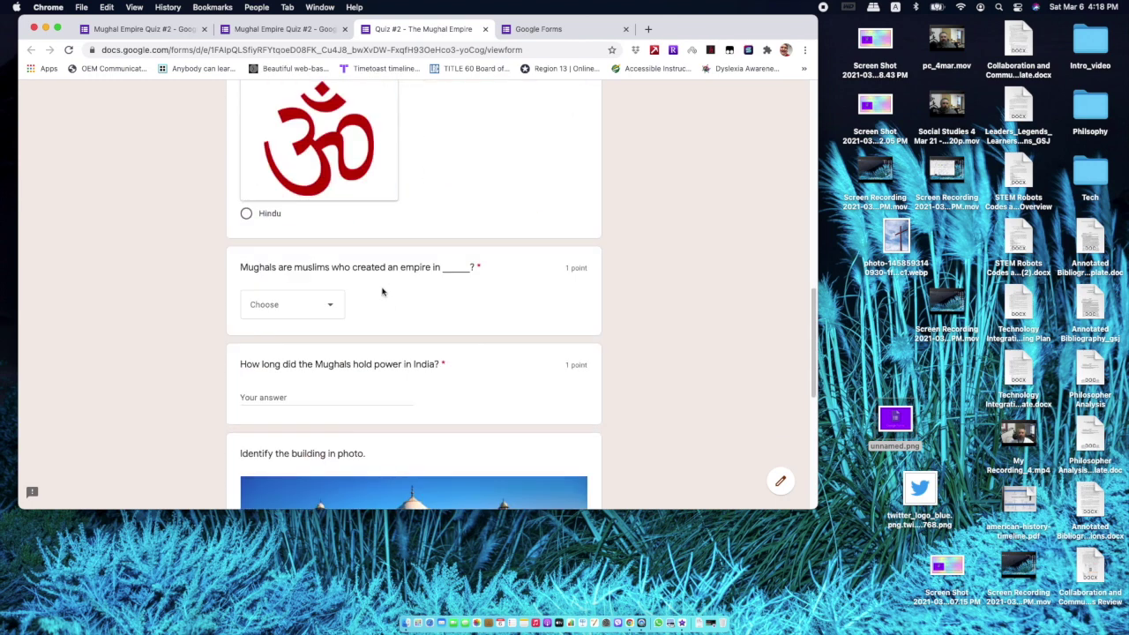
{"action": "left_click", "coordinate": [333, 314]}
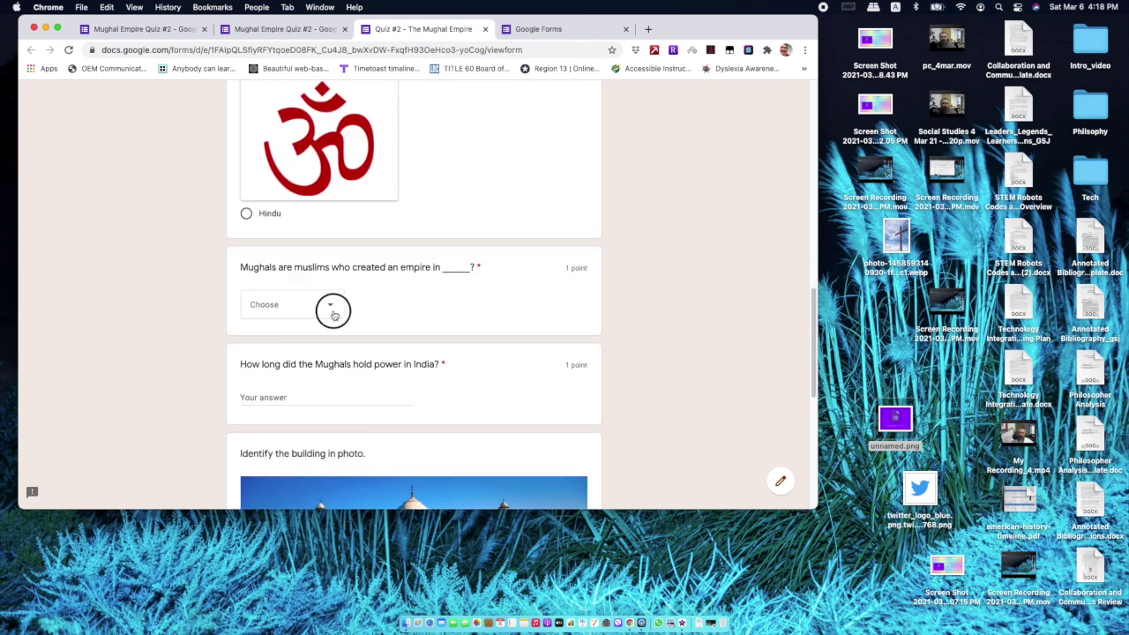
{"action": "left_click", "coordinate": [445, 390]}
Step: Check the preview down to Submit, then return to the Mughal Empire Quiz #2 editor
{"action": "scroll", "coordinate": [377, 405], "scroll_direction": "down", "scroll_amount": 1}
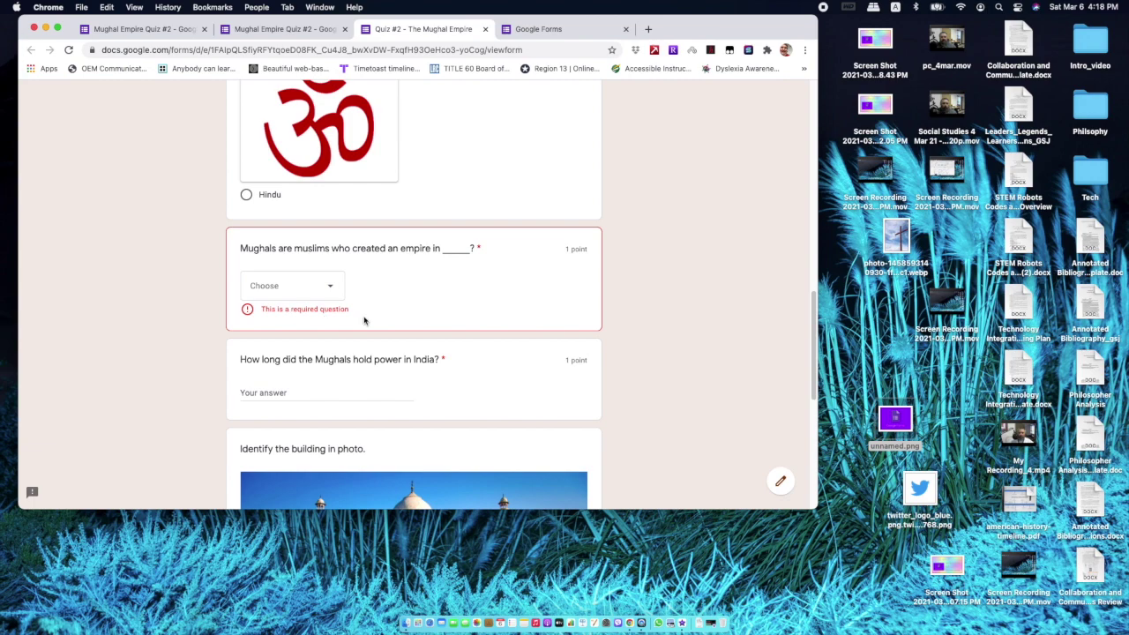
{"action": "scroll", "coordinate": [364, 321], "scroll_direction": "down", "scroll_amount": 8}
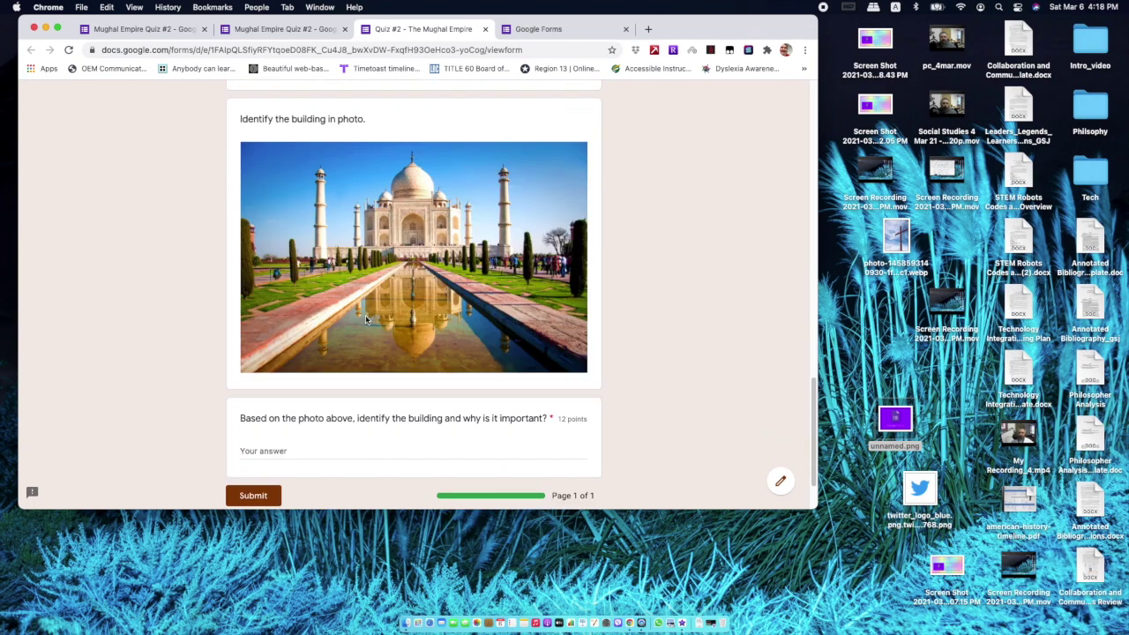
{"action": "scroll", "coordinate": [365, 318], "scroll_direction": "down", "scroll_amount": 2}
{"action": "scroll", "coordinate": [365, 318], "scroll_direction": "up", "scroll_amount": 15}
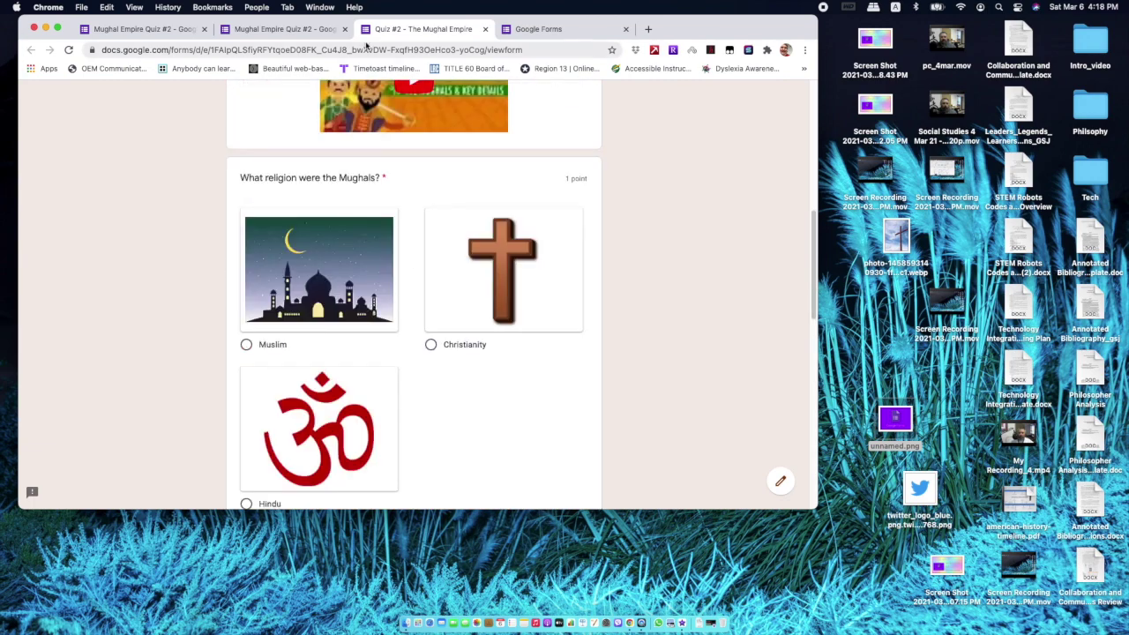
{"action": "left_click", "coordinate": [282, 30]}
{"action": "scroll", "coordinate": [531, 261], "scroll_direction": "up", "scroll_amount": 5}
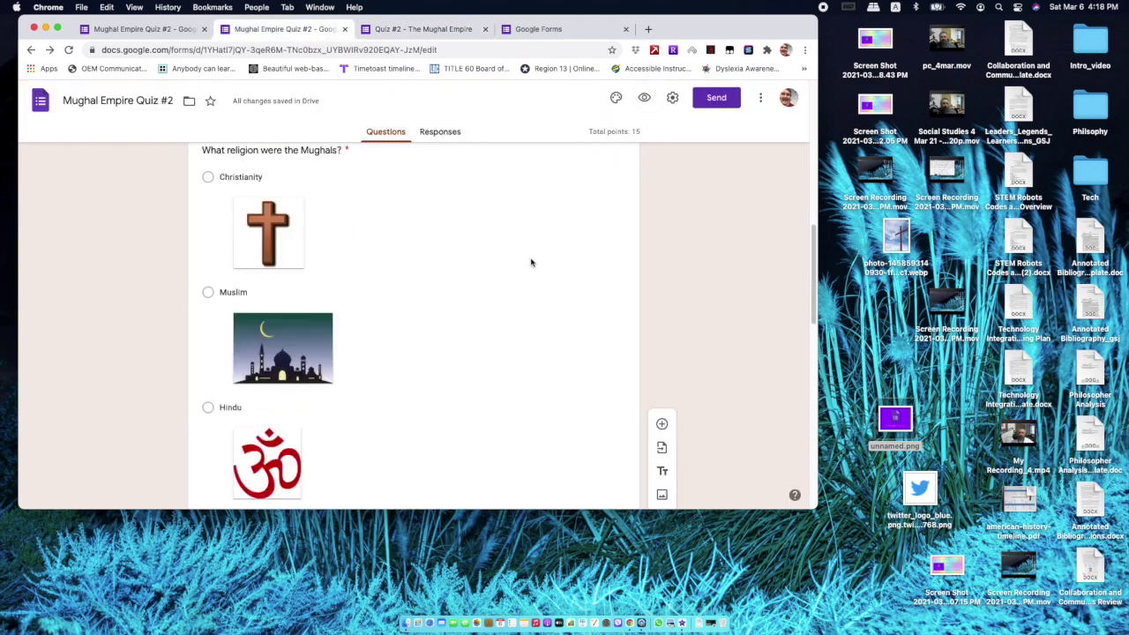
Step: Set the Send form dialog to share the quiz as a shortened link URL
{"action": "scroll", "coordinate": [607, 204], "scroll_direction": "up", "scroll_amount": 10}
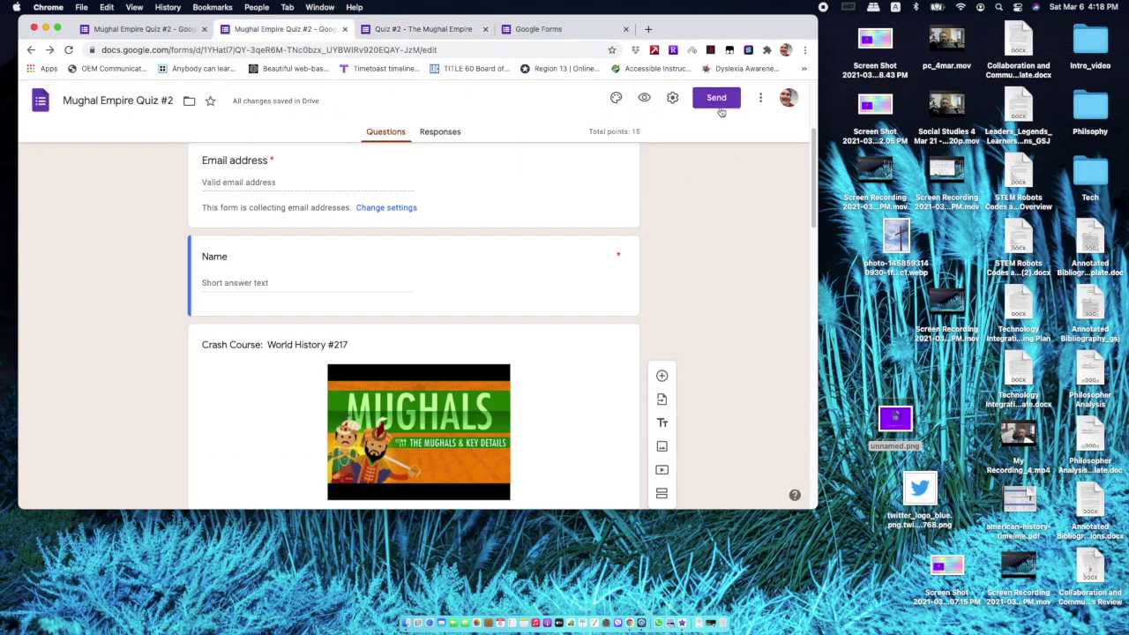
{"action": "left_click", "coordinate": [714, 99]}
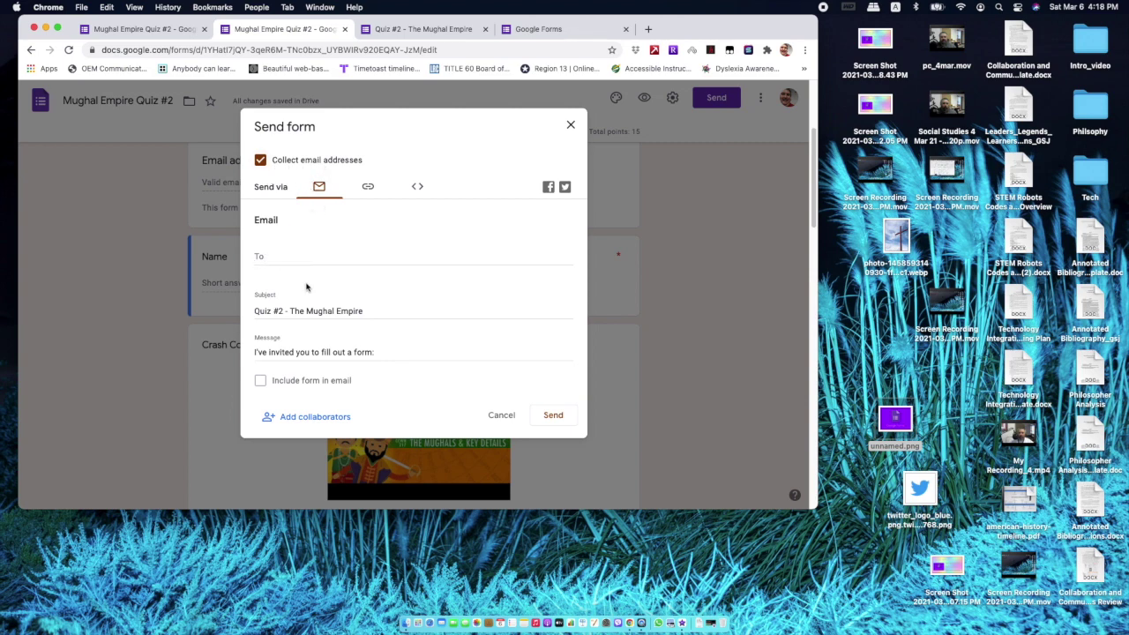
{"action": "left_click", "coordinate": [368, 189]}
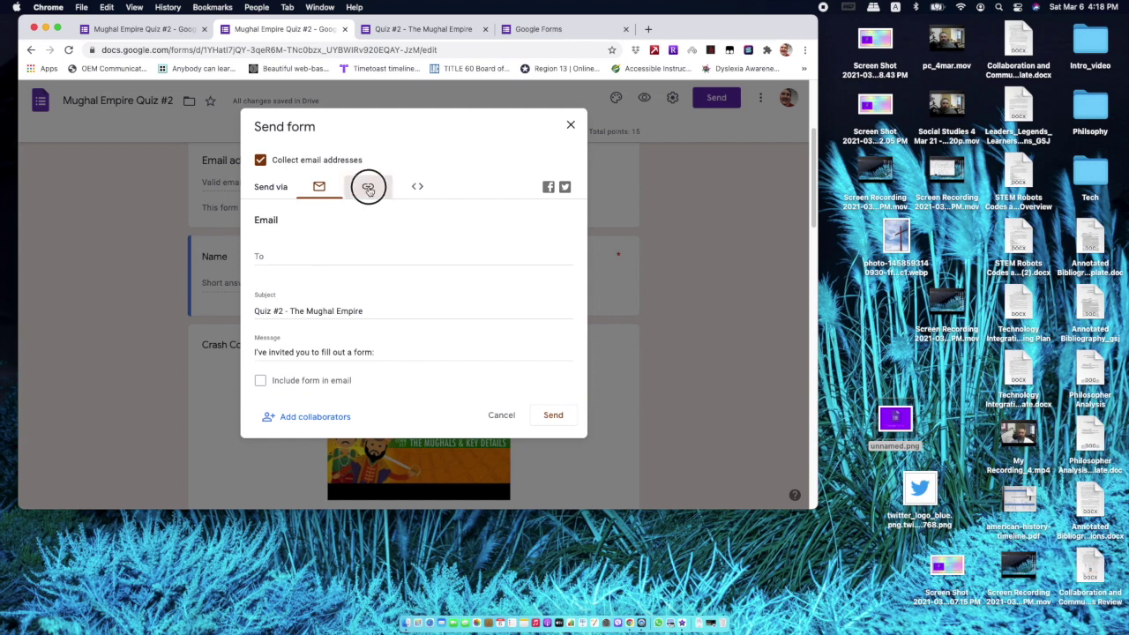
{"action": "left_click", "coordinate": [293, 260]}
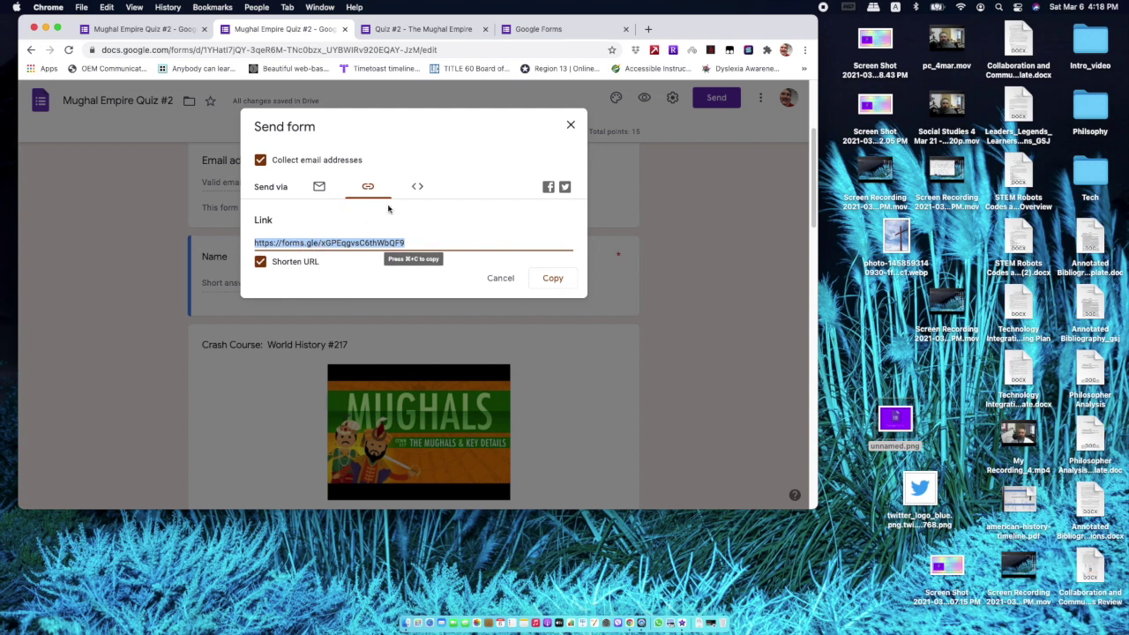
Step: Glance at the embed HTML, then copy the shortened link and close the dialog
{"action": "left_click", "coordinate": [417, 187]}
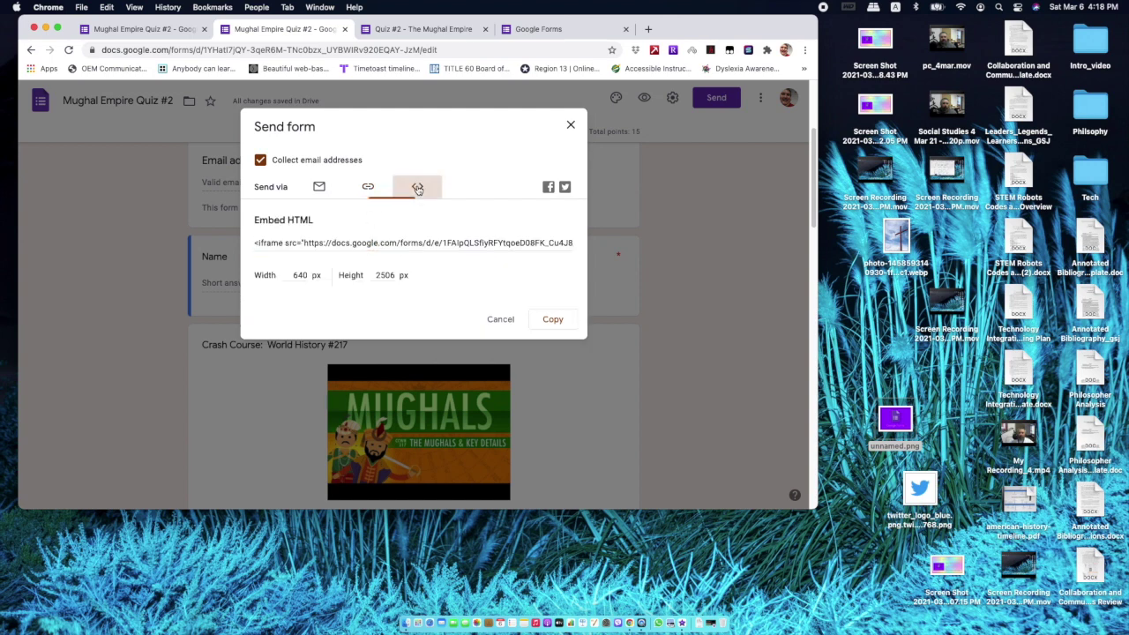
{"action": "left_click", "coordinate": [369, 190]}
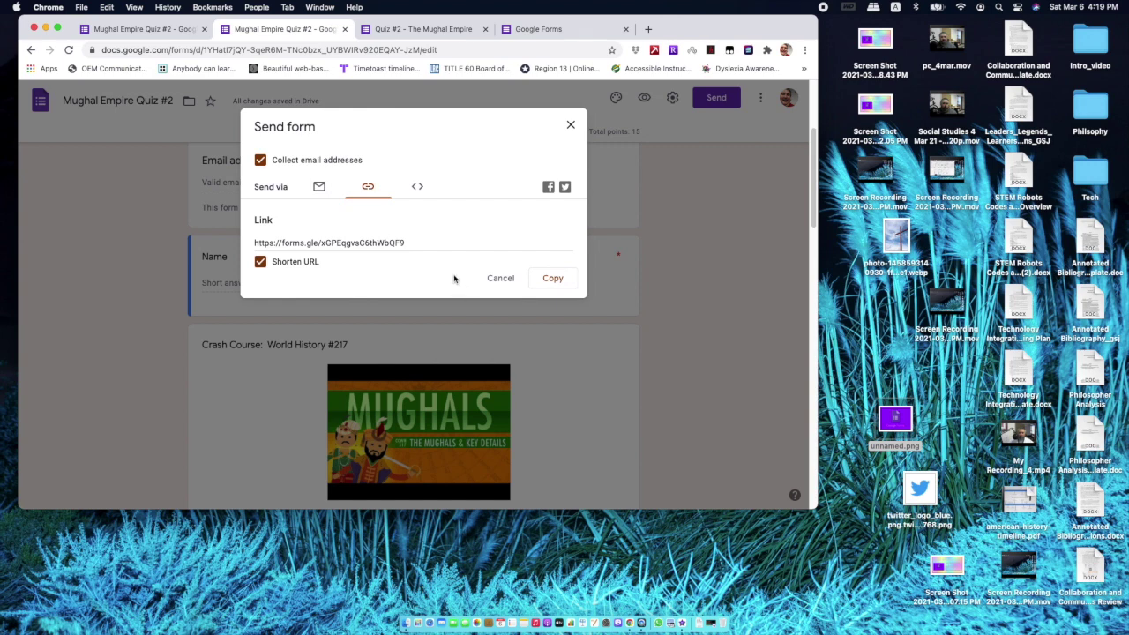
{"action": "left_click", "coordinate": [549, 280]}
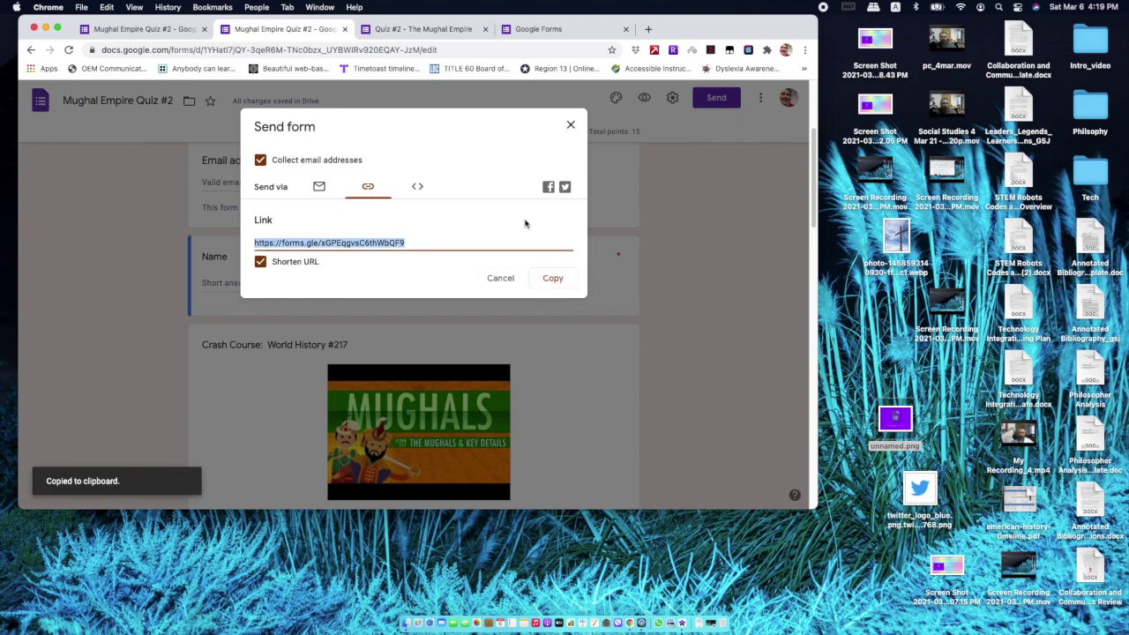
{"action": "left_click", "coordinate": [571, 126]}
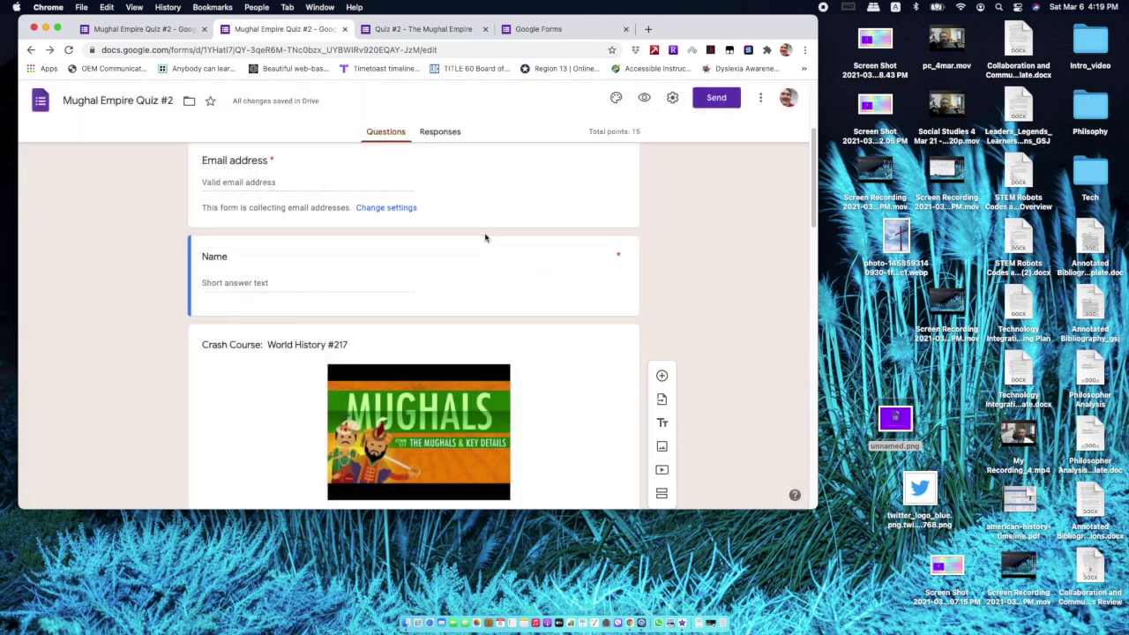